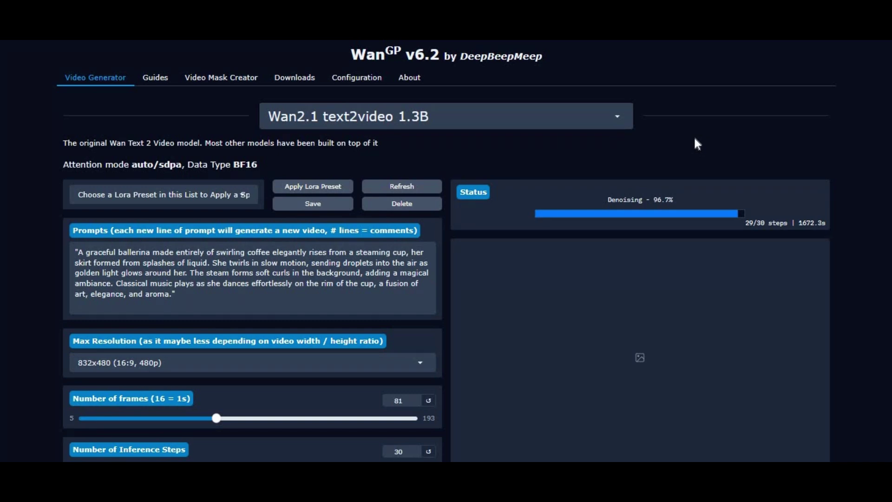
- Check the model and Max Resolution lists, leaving the current model and 832x480 unchanged
{"action": "left_click", "coordinate": [505, 118]}
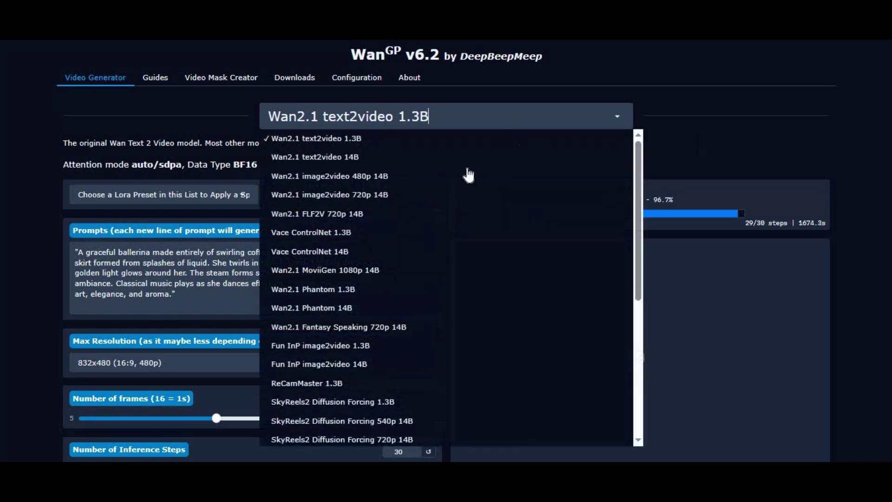
{"action": "scroll", "coordinate": [404, 185], "scroll_direction": "down", "scroll_amount": 1}
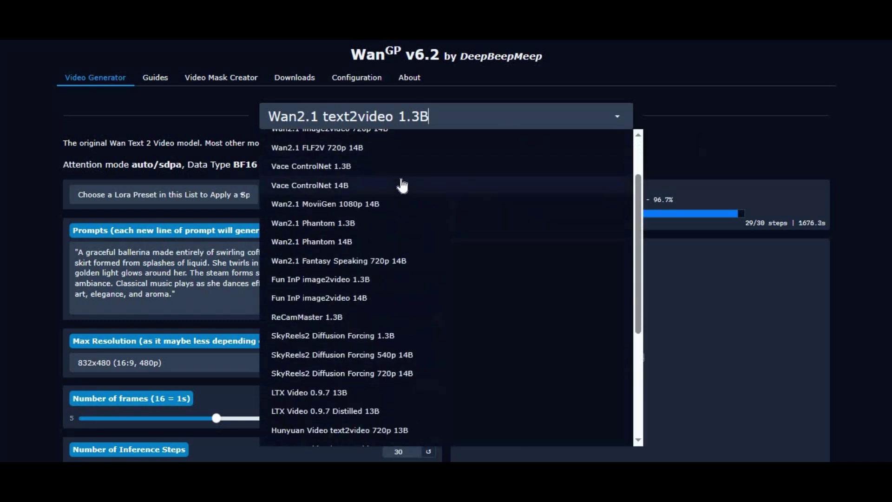
{"action": "scroll", "coordinate": [403, 185], "scroll_direction": "down", "scroll_amount": 2}
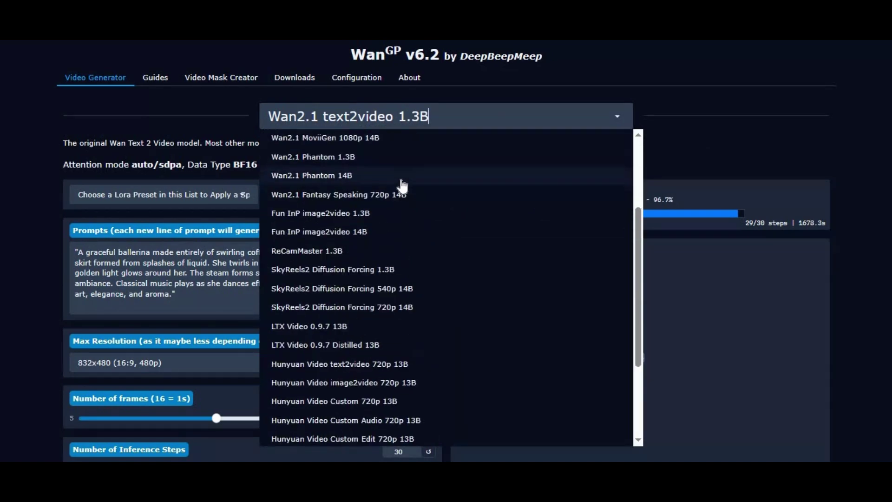
{"action": "scroll", "coordinate": [447, 255], "scroll_direction": "down", "scroll_amount": 2}
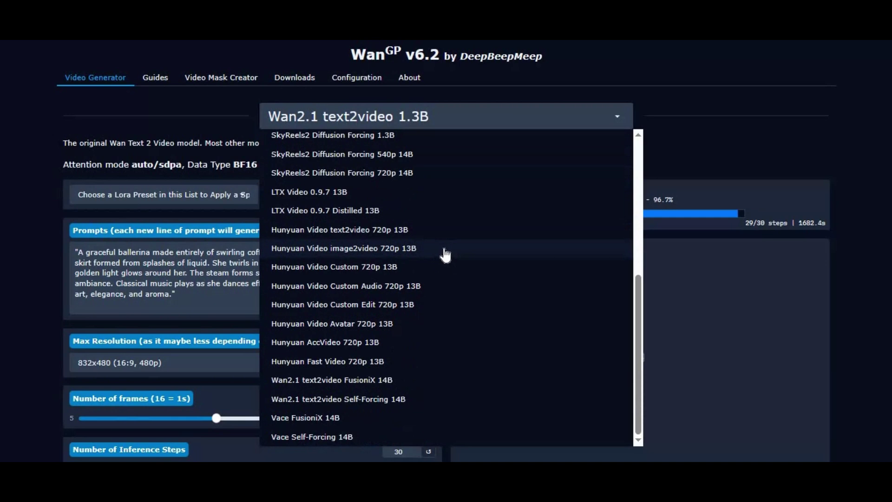
{"action": "scroll", "coordinate": [445, 254], "scroll_direction": "up", "scroll_amount": 3}
{"action": "scroll", "coordinate": [432, 237], "scroll_direction": "up", "scroll_amount": 3}
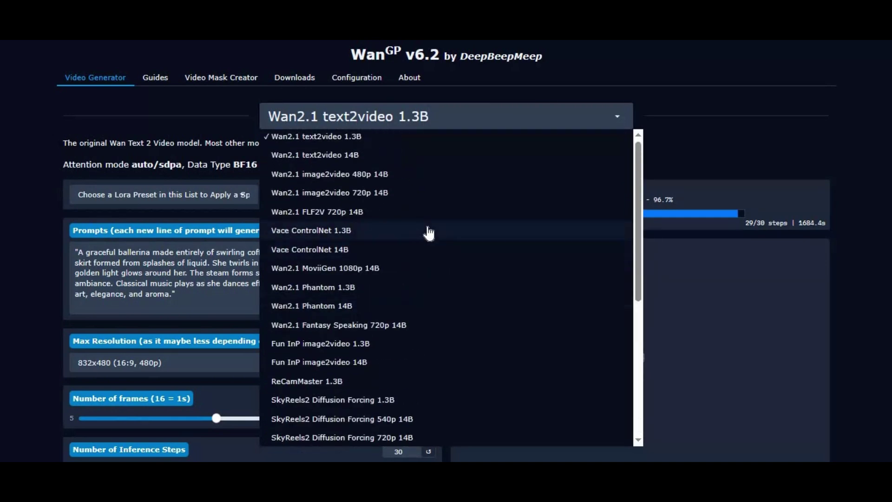
{"action": "left_click", "coordinate": [678, 139]}
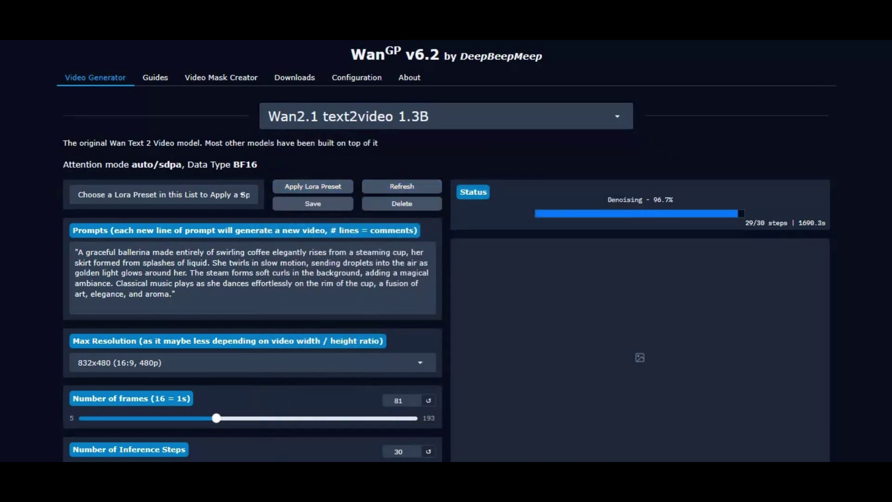
{"action": "left_click", "coordinate": [373, 362]}
{"action": "scroll", "coordinate": [266, 184], "scroll_direction": "down", "scroll_amount": 2}
{"action": "scroll", "coordinate": [267, 184], "scroll_direction": "up", "scroll_amount": 2}
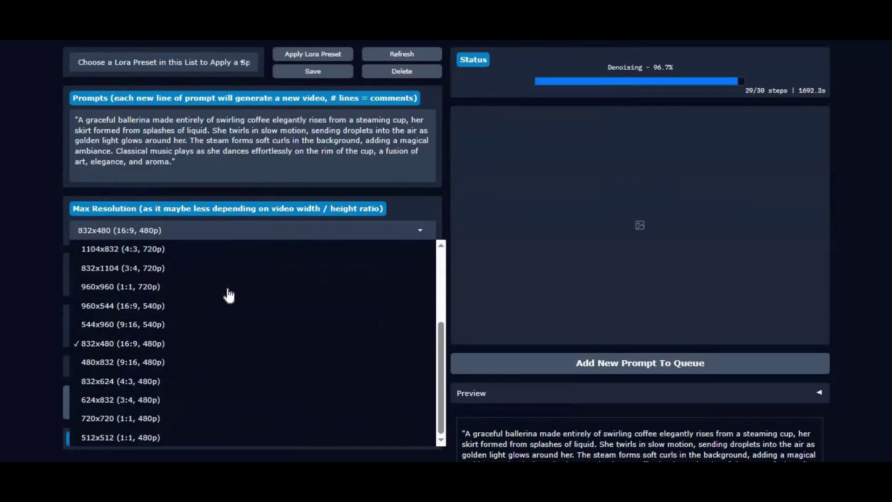
{"action": "left_click", "coordinate": [42, 210]}
{"action": "scroll", "coordinate": [257, 177], "scroll_direction": "down", "scroll_amount": 2}
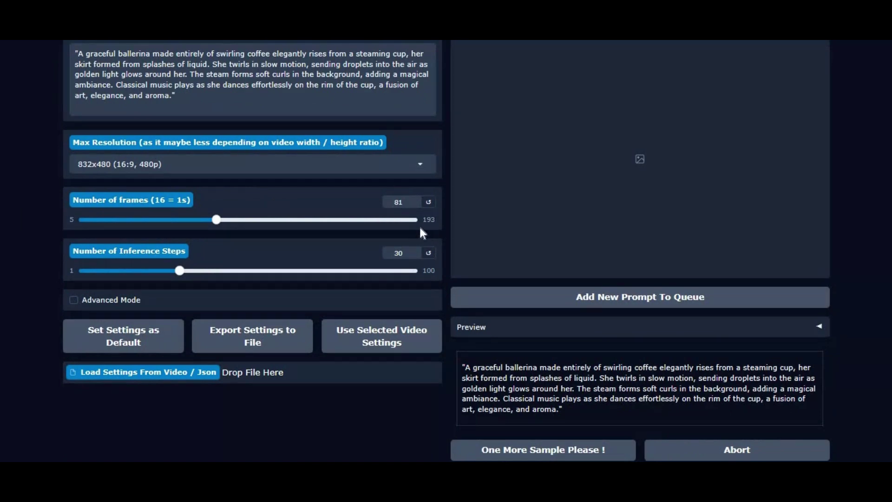
{"action": "scroll", "coordinate": [419, 227], "scroll_direction": "down", "scroll_amount": 2}
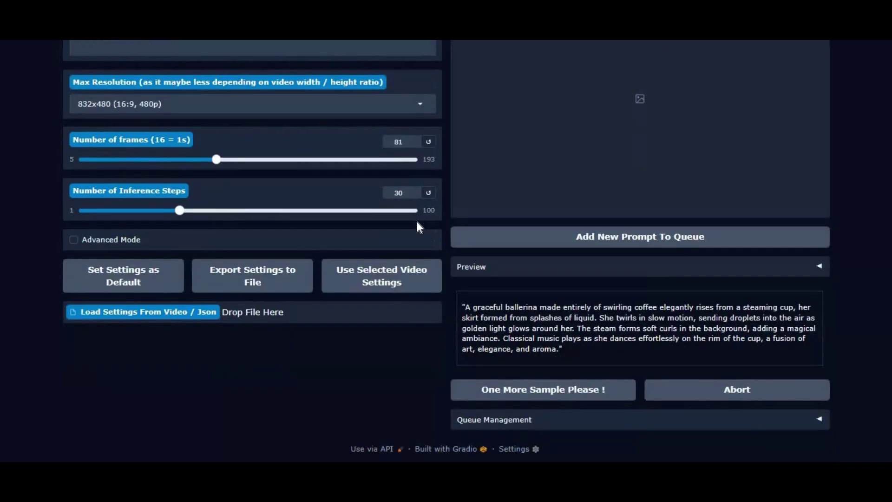
{"action": "scroll", "coordinate": [416, 219], "scroll_direction": "up", "scroll_amount": 3}
{"action": "scroll", "coordinate": [416, 219], "scroll_direction": "up", "scroll_amount": 5}
{"action": "scroll", "coordinate": [416, 222], "scroll_direction": "up", "scroll_amount": 2}
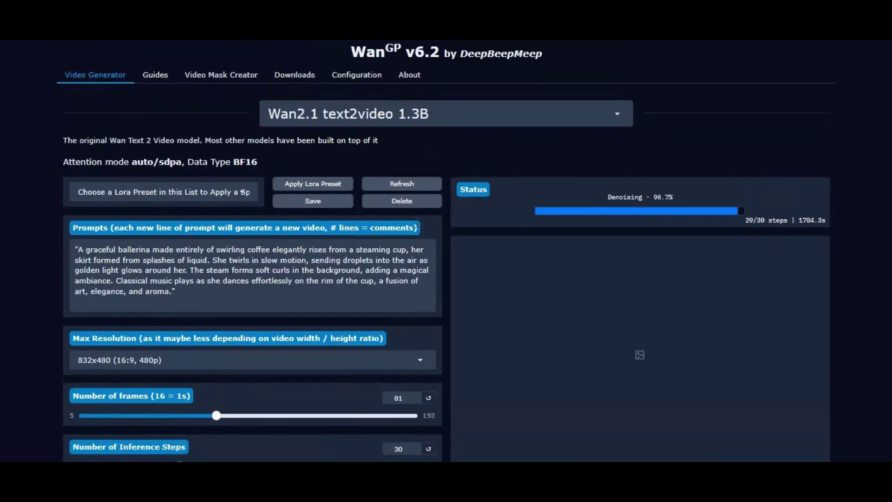
{"action": "scroll", "coordinate": [416, 222], "scroll_direction": "down", "scroll_amount": 2}
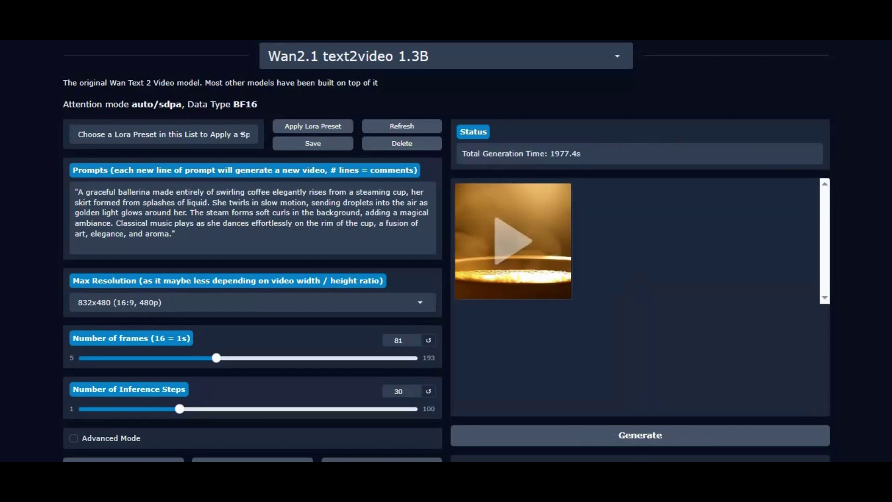
- Open the finished ballerina-in-coffee clip in the larger player and play it
{"action": "left_click", "coordinate": [516, 257]}
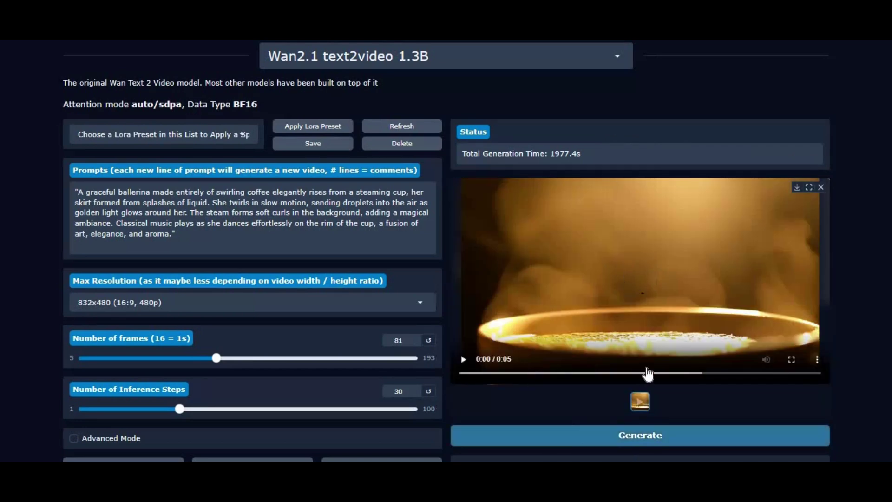
{"action": "left_click", "coordinate": [466, 360]}
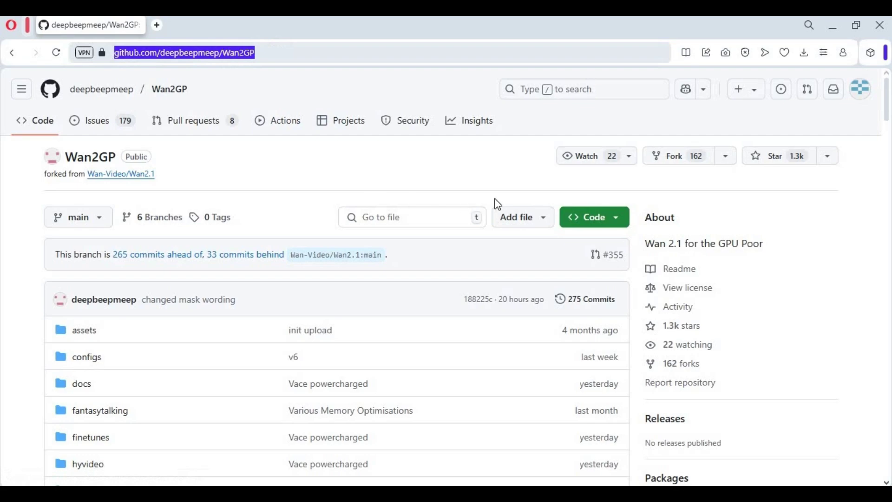
{"action": "scroll", "coordinate": [495, 203], "scroll_direction": "down", "scroll_amount": 5}
{"action": "scroll", "coordinate": [494, 203], "scroll_direction": "down", "scroll_amount": 5}
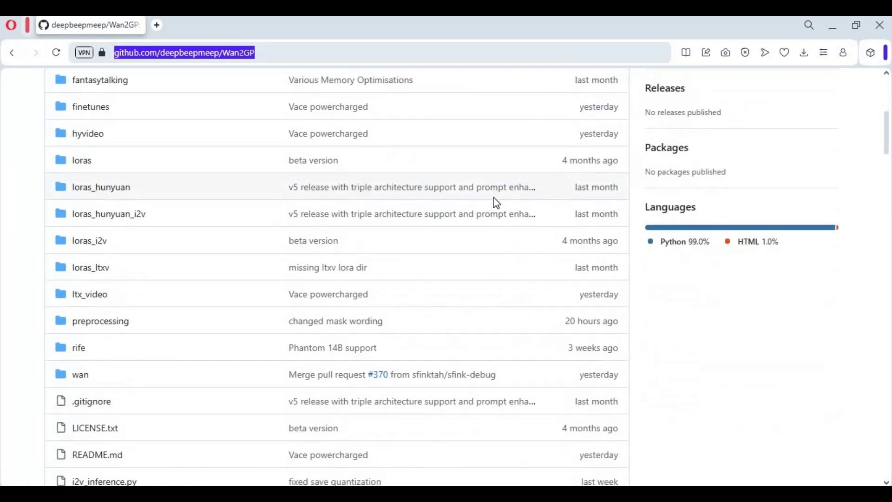
{"action": "scroll", "coordinate": [495, 203], "scroll_direction": "down", "scroll_amount": 5}
{"action": "scroll", "coordinate": [495, 203], "scroll_direction": "down", "scroll_amount": 5}
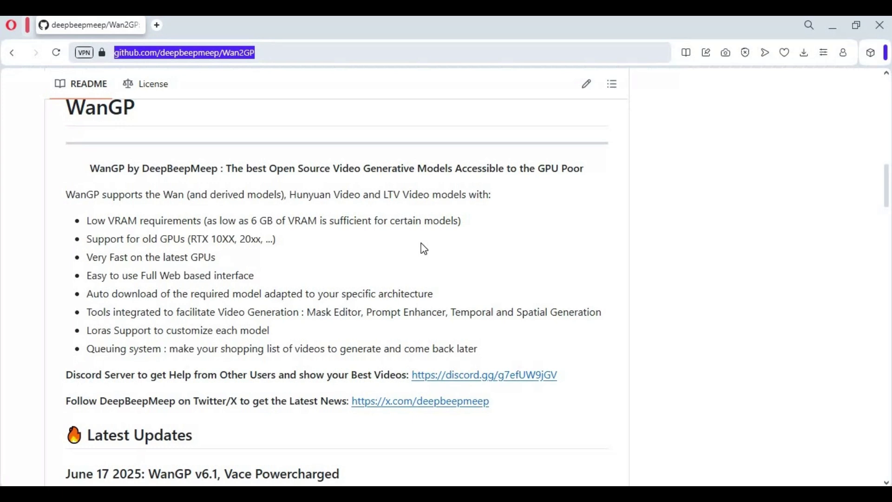
{"action": "scroll", "coordinate": [421, 247], "scroll_direction": "down", "scroll_amount": 5}
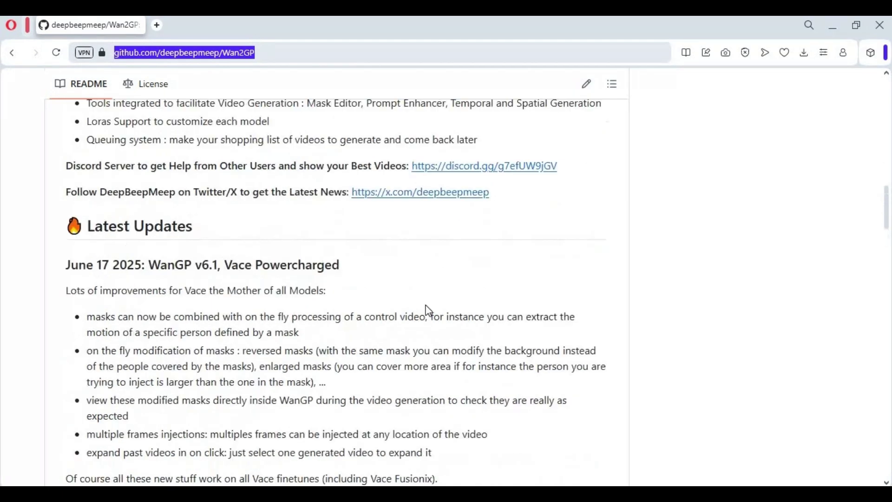
{"action": "scroll", "coordinate": [460, 314], "scroll_direction": "up", "scroll_amount": 10}
{"action": "scroll", "coordinate": [467, 316], "scroll_direction": "up", "scroll_amount": 5}
{"action": "scroll", "coordinate": [488, 318], "scroll_direction": "up", "scroll_amount": 5}
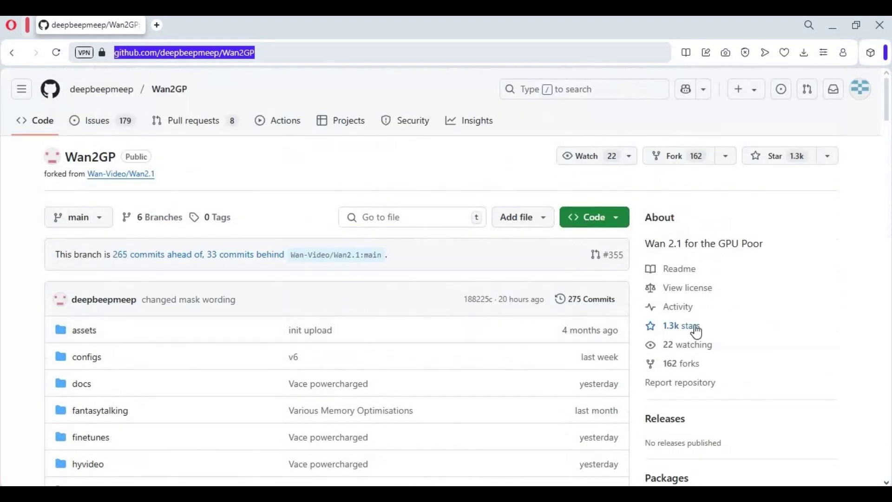
- Reveal the Wan2GP repository's clone and Download ZIP options
{"action": "left_click", "coordinate": [607, 223]}
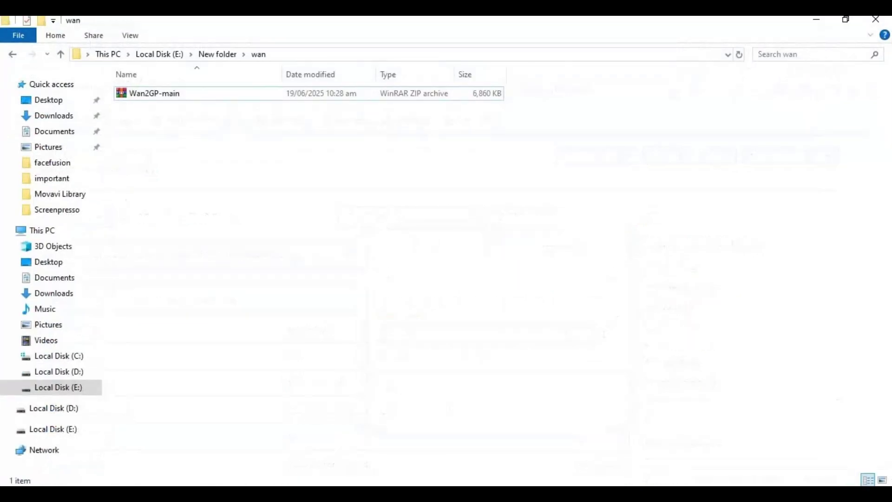
- Extract the Wan2GP-main archive into the wan folder, open it, and edit its address bar
{"action": "left_click", "coordinate": [154, 93]}
{"action": "right_click", "coordinate": [154, 92]}
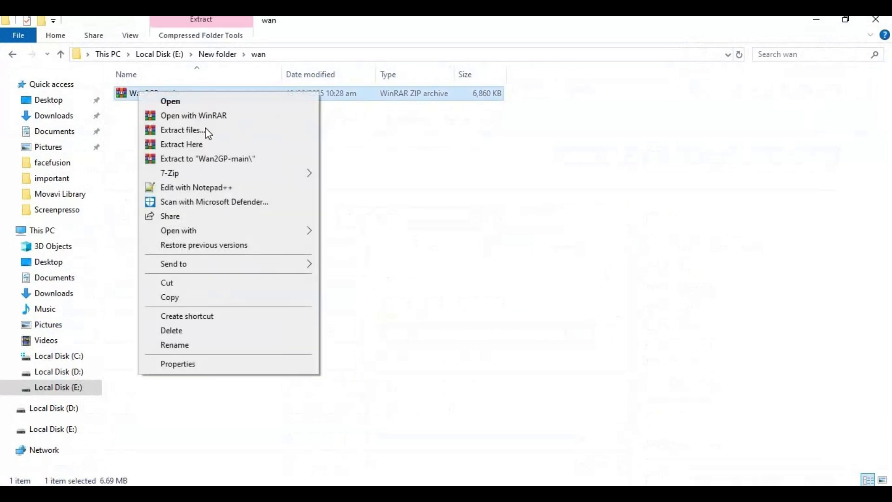
{"action": "left_click", "coordinate": [181, 144]}
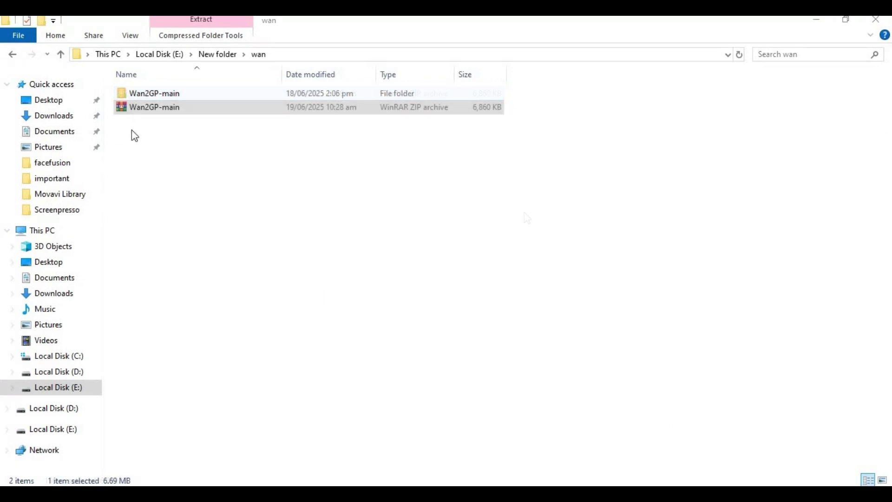
{"action": "double_click", "coordinate": [154, 93]}
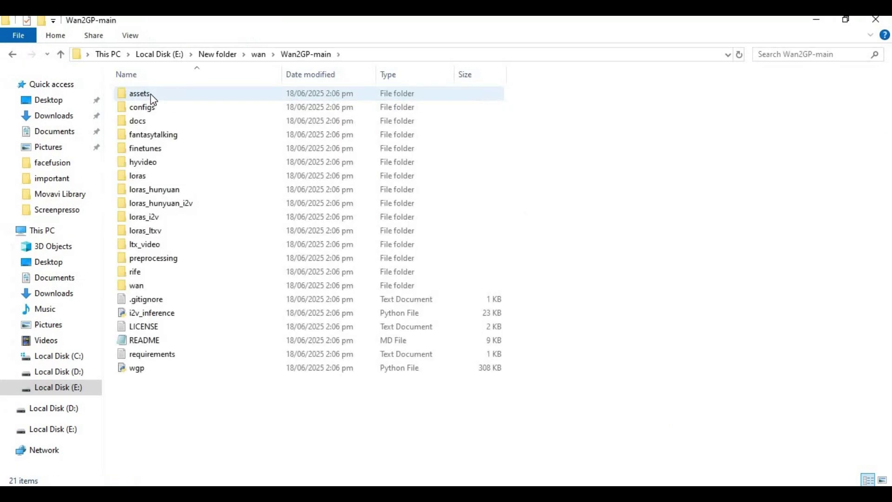
{"action": "left_click", "coordinate": [373, 54]}
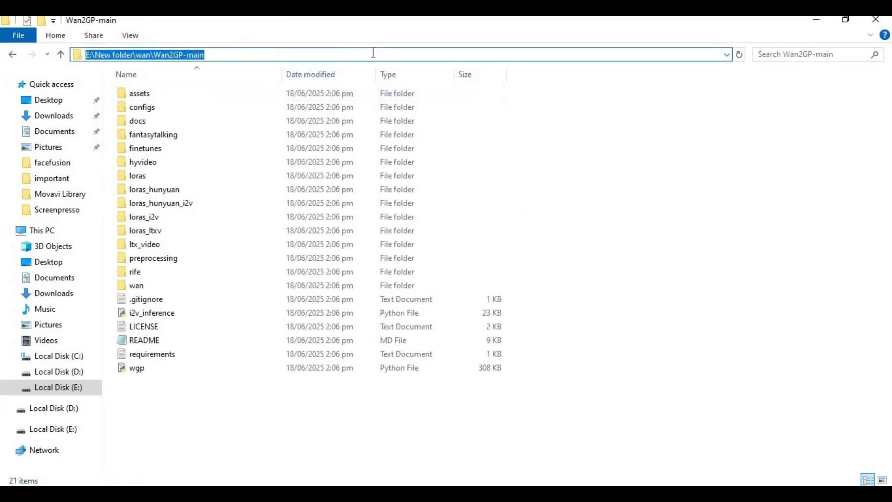
{"action": "type", "text": "cmd"}
- Open Command Prompt in Wan2GP-main, then create and activate the venv virtual environment
{"action": "key", "text": "Return"}
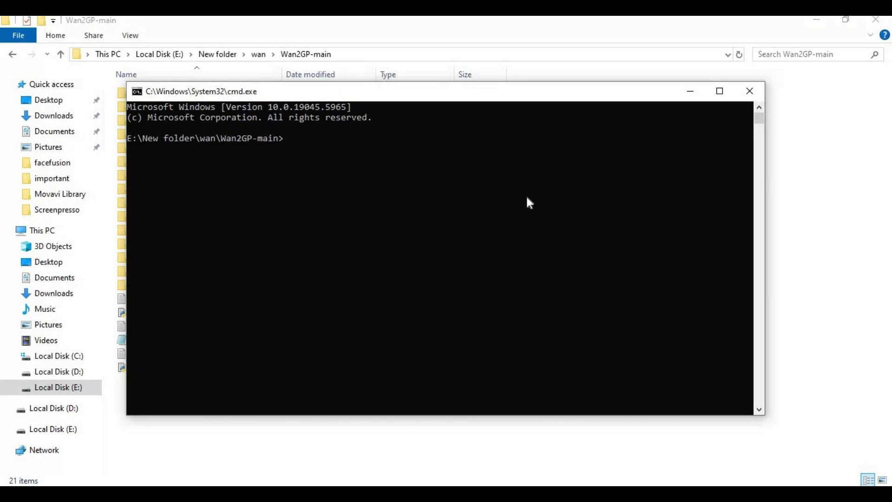
{"action": "type", "text": "py"}
{"action": "type", "text": " -"}
{"action": "type", "text": "3."}
{"action": "type", "text": "10 -"}
{"action": "type", "text": "m ve"}
{"action": "type", "text": "nv venv"}
{"action": "key", "text": "Return"}
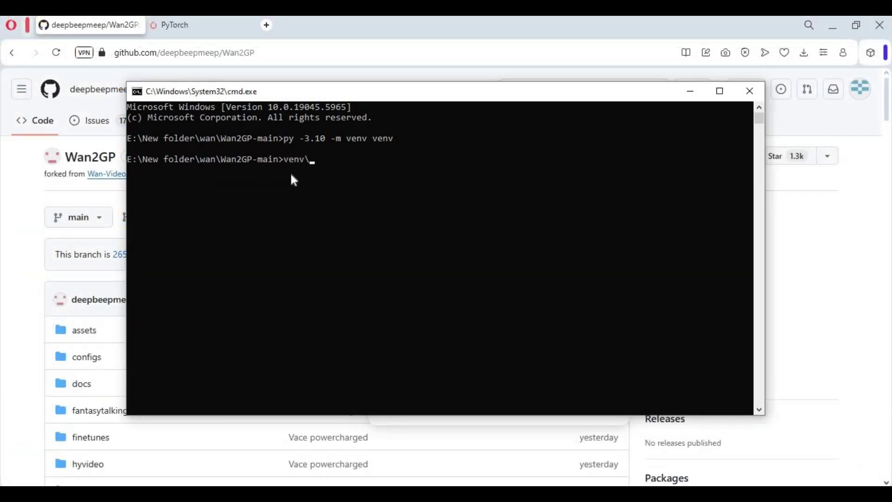
{"action": "type", "text": "scr"}
{"action": "type", "text": "ipts\\"}
{"action": "type", "text": "acti"}
{"action": "type", "text": "vate"}
{"action": "key", "text": "Return"}
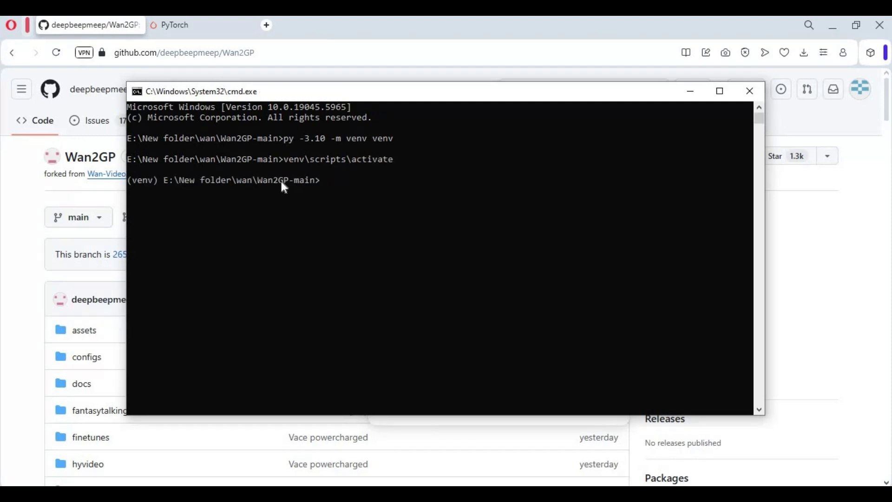
{"action": "left_click", "coordinate": [195, 25]}
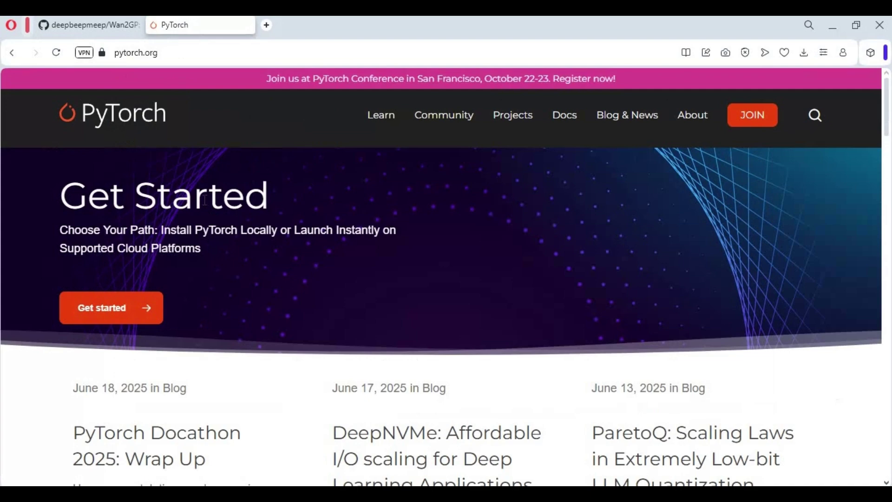
{"action": "scroll", "coordinate": [219, 194], "scroll_direction": "down", "scroll_amount": 5}
{"action": "scroll", "coordinate": [218, 193], "scroll_direction": "down", "scroll_amount": 5}
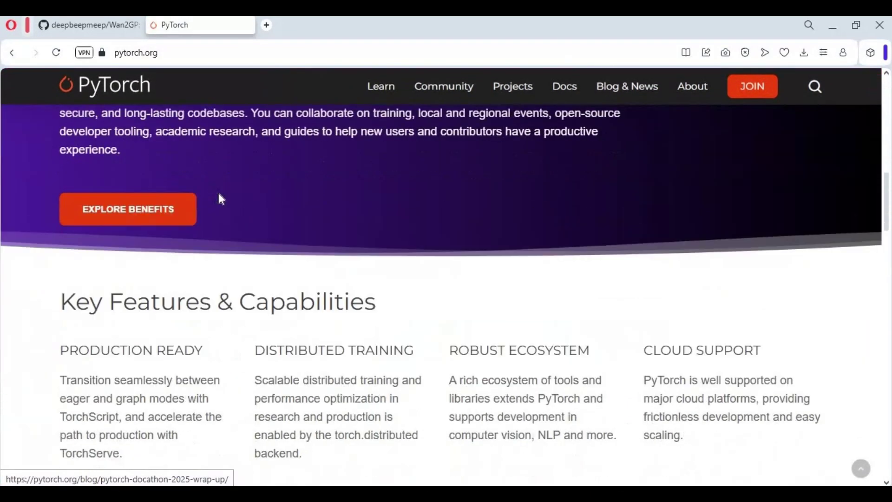
{"action": "scroll", "coordinate": [219, 193], "scroll_direction": "down", "scroll_amount": 5}
{"action": "scroll", "coordinate": [218, 194], "scroll_direction": "down", "scroll_amount": 5}
{"action": "scroll", "coordinate": [237, 209], "scroll_direction": "down", "scroll_amount": 1}
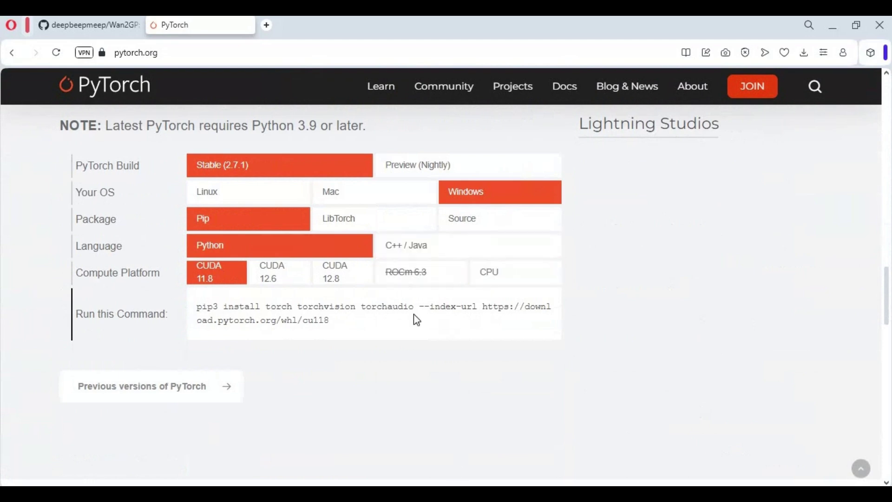
- Get PyTorch's Windows pip CUDA 11.8 install command, then return to Command Prompt
{"action": "key", "text": "alt+Tab"}
{"action": "type", "text": "nvc"}
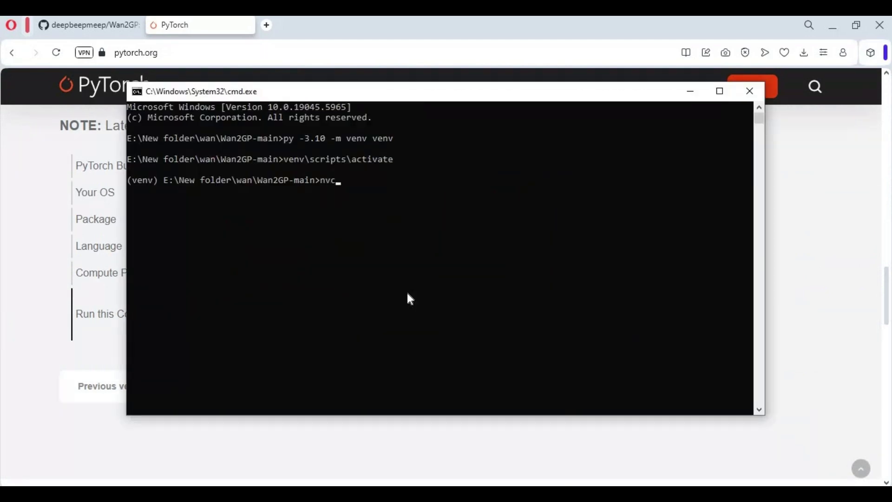
{"action": "type", "text": "c --v"}
{"action": "type", "text": "ersion"}
- Confirm CUDA 11.8 with nvcc --version, then run PyTorch's copied cu118 pip3 install command
{"action": "key", "text": "Return"}
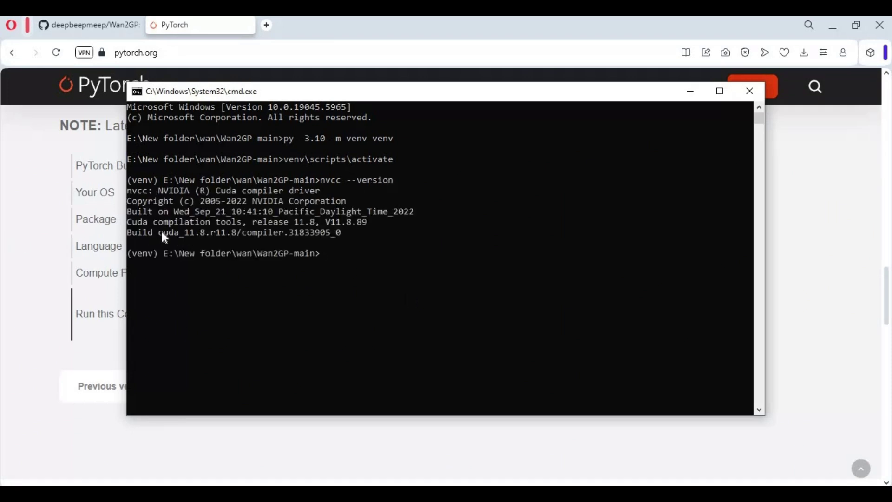
{"action": "left_click", "coordinate": [854, 231]}
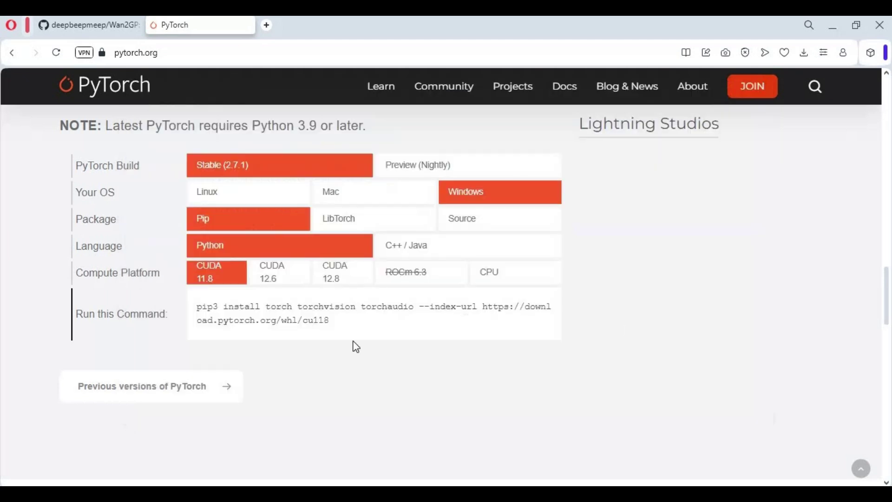
{"action": "left_click_drag", "start_coordinate": [329, 321], "coordinate": [197, 306]}
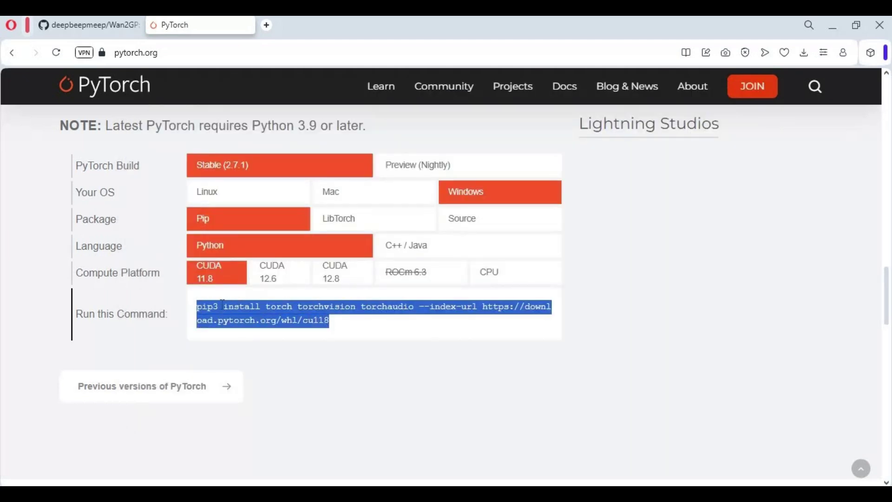
{"action": "right_click", "coordinate": [217, 307]}
{"action": "left_click", "coordinate": [262, 169]}
{"action": "key", "text": "alt+Tab"}
{"action": "key", "text": "ctrl+v"}
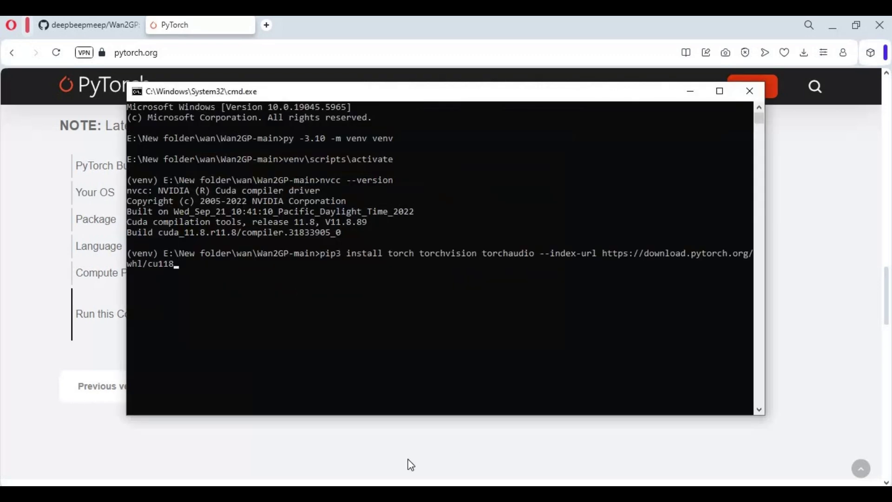
{"action": "key", "text": "Return"}
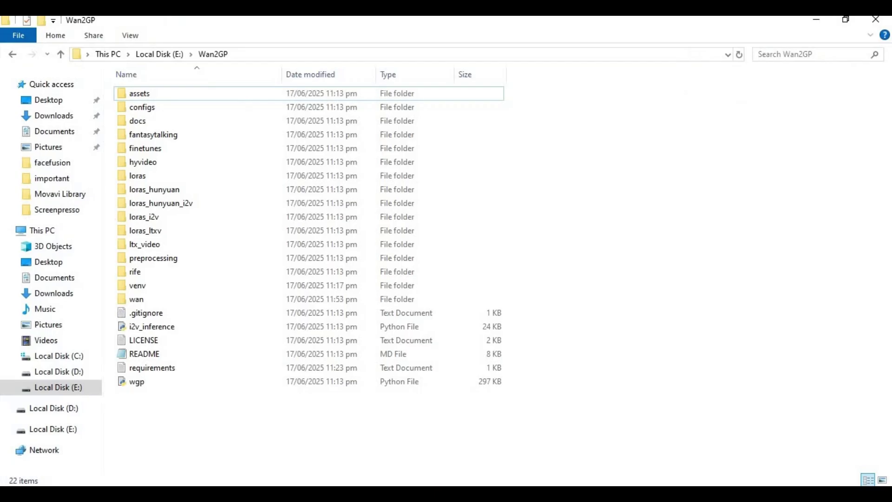
- Open requirements.txt in Notepad and delete the torch and torchvision lines
{"action": "left_click", "coordinate": [165, 373]}
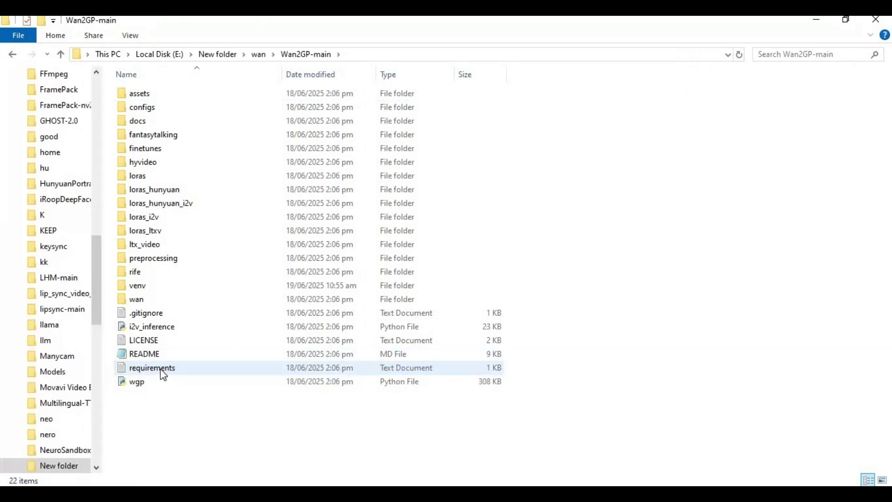
{"action": "left_click", "coordinate": [167, 368]}
{"action": "double_click", "coordinate": [152, 367]}
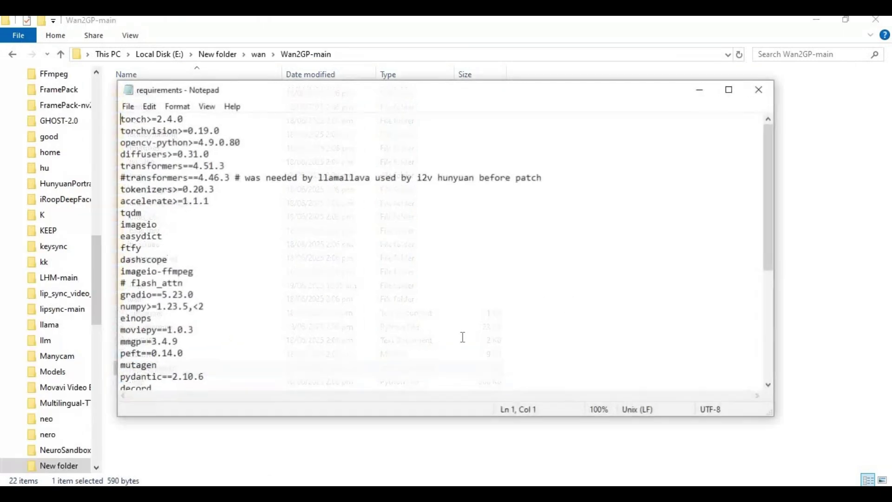
{"action": "left_click", "coordinate": [146, 131]}
{"action": "left_click_drag", "start_coordinate": [219, 130], "coordinate": [103, 114]}
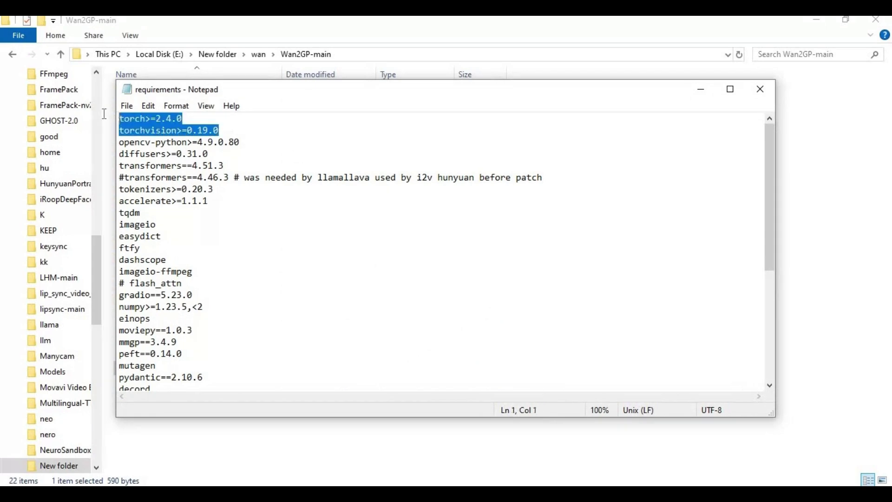
{"action": "key", "text": "Delete"}
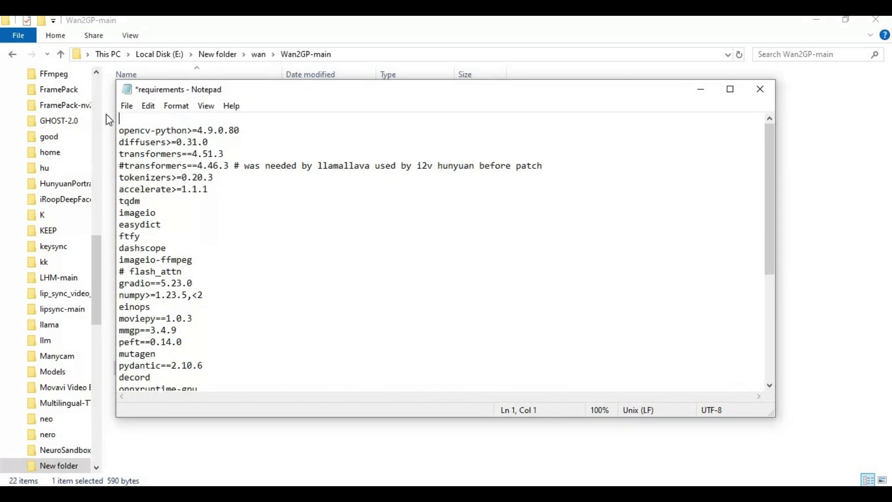
{"action": "key", "text": "Delete"}
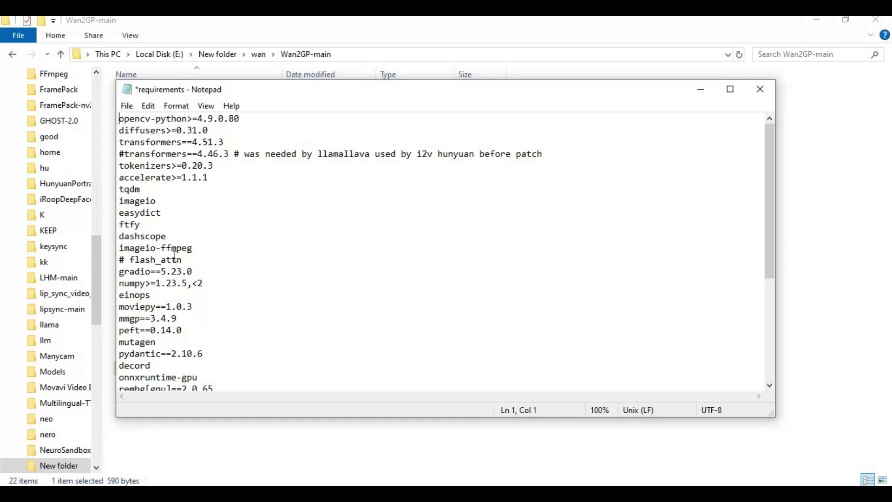
- Edit the numpy range and pin onnxruntime-gpu==1.16.0, then save and close the file
{"action": "left_click_drag", "start_coordinate": [147, 283], "coordinate": [219, 283]}
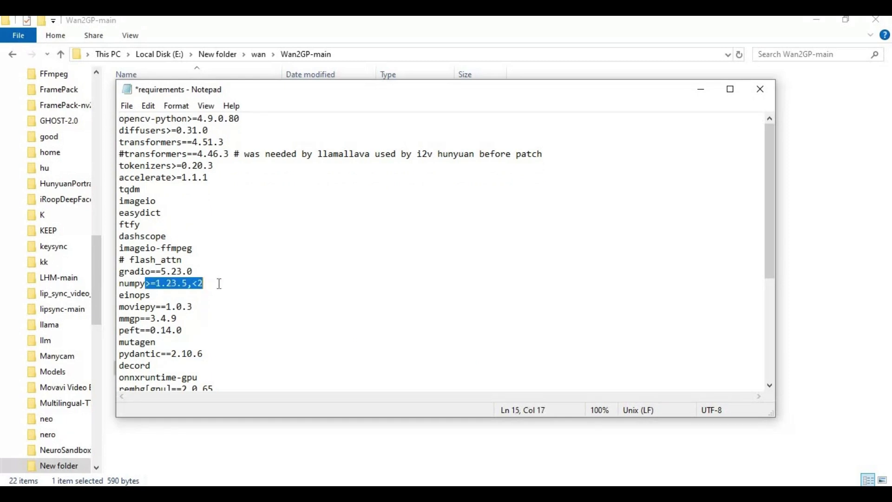
{"action": "type", "text": "="}
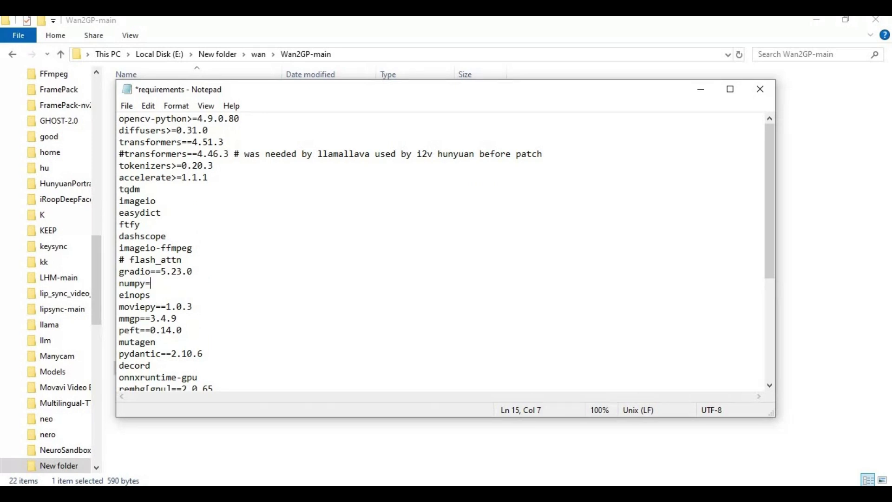
{"action": "type", "text": "=1.2"}
{"action": "type", "text": "4.0"}
{"action": "scroll", "coordinate": [241, 334], "scroll_direction": "down", "scroll_amount": 1}
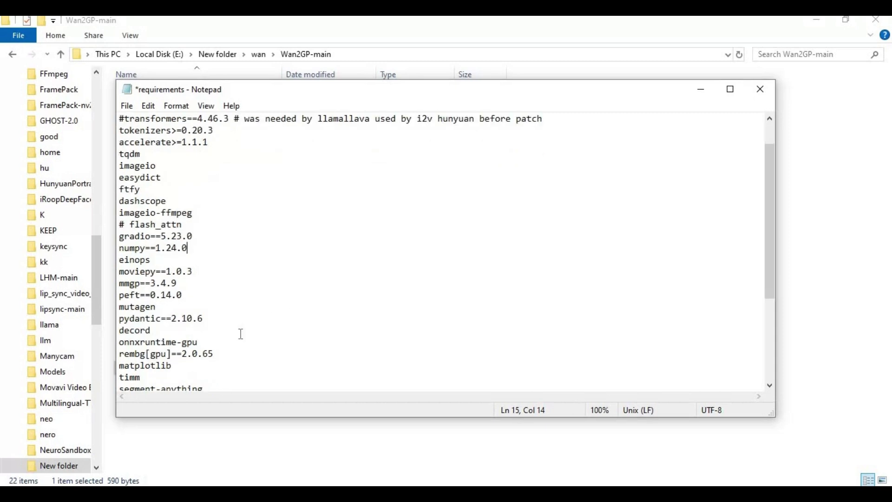
{"action": "left_click", "coordinate": [202, 341]}
{"action": "type", "text": "=="}
{"action": "type", "text": "1.16.0"}
{"action": "scroll", "coordinate": [270, 332], "scroll_direction": "down", "scroll_amount": 1}
{"action": "scroll", "coordinate": [271, 332], "scroll_direction": "down", "scroll_amount": 1}
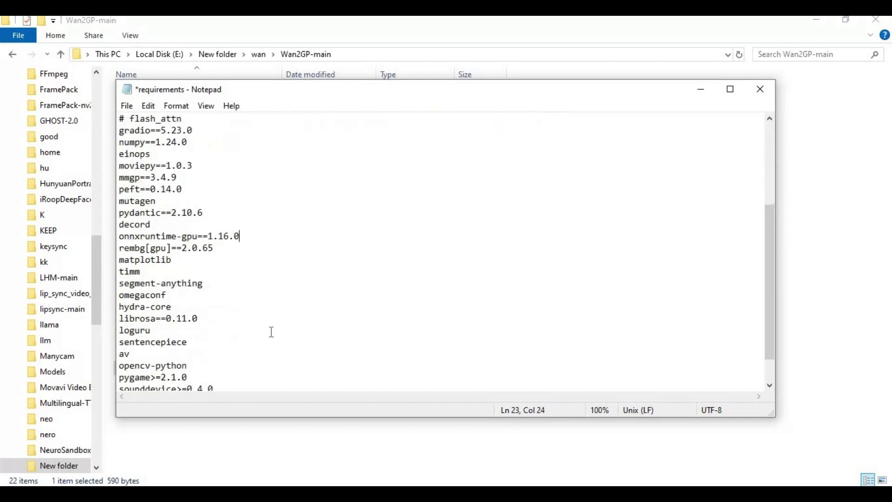
{"action": "scroll", "coordinate": [270, 332], "scroll_direction": "down", "scroll_amount": 1}
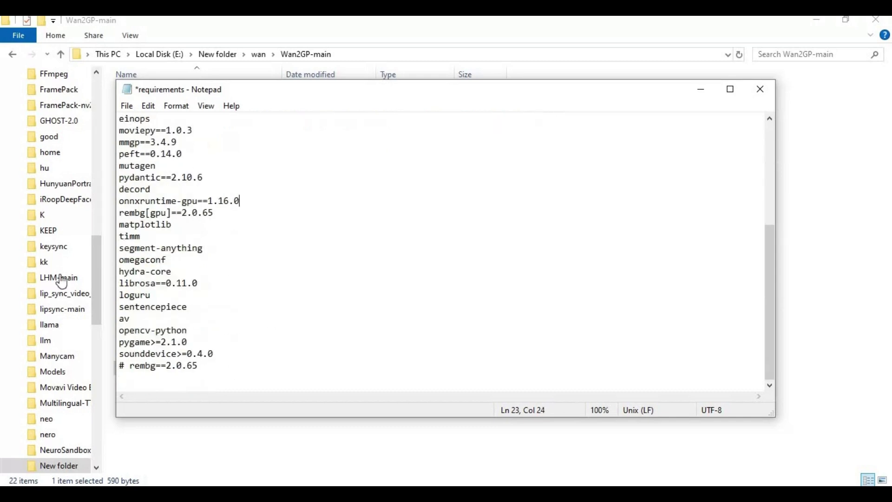
{"action": "left_click", "coordinate": [126, 105]}
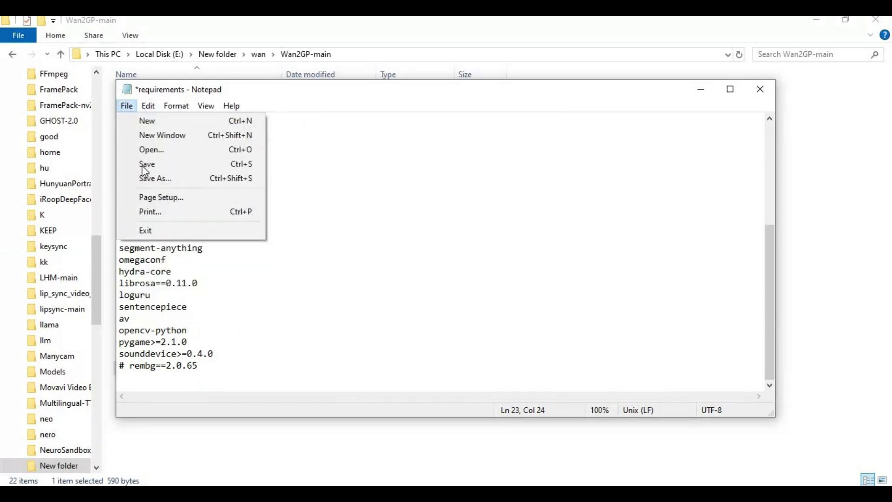
{"action": "left_click", "coordinate": [147, 164]}
{"action": "left_click", "coordinate": [760, 88]}
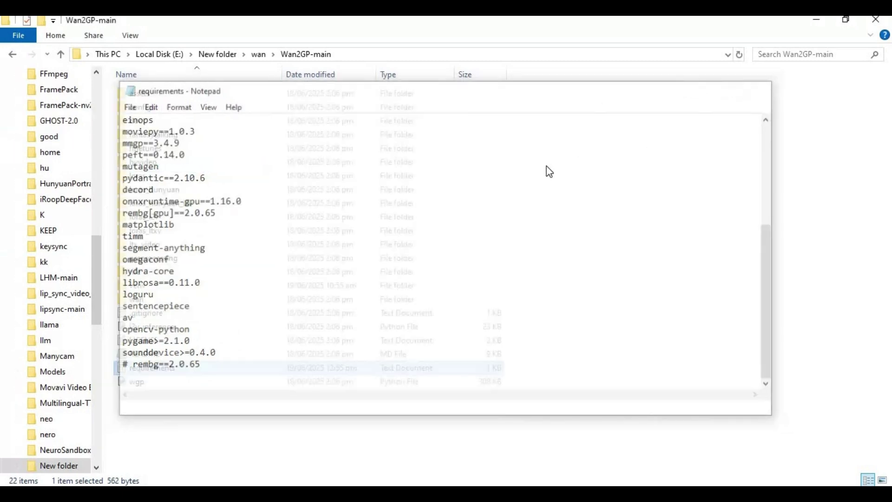
- Run pip install -r requirements.txt in the venv Command Prompt
{"action": "key", "text": "alt+Tab"}
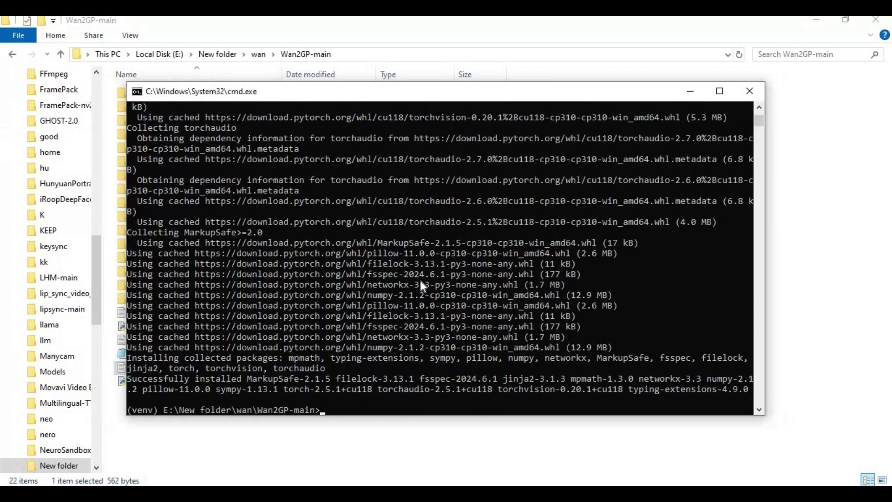
{"action": "type", "text": "pip i"}
{"action": "type", "text": "nstall "}
{"action": "type", "text": "-r req"}
{"action": "type", "text": "uire"}
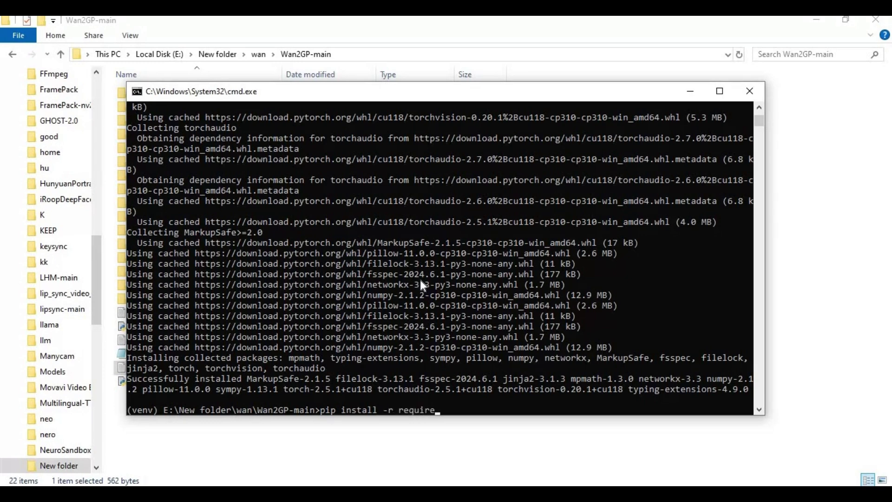
{"action": "type", "text": "ments."}
{"action": "type", "text": "txt"}
{"action": "key", "text": "Return"}
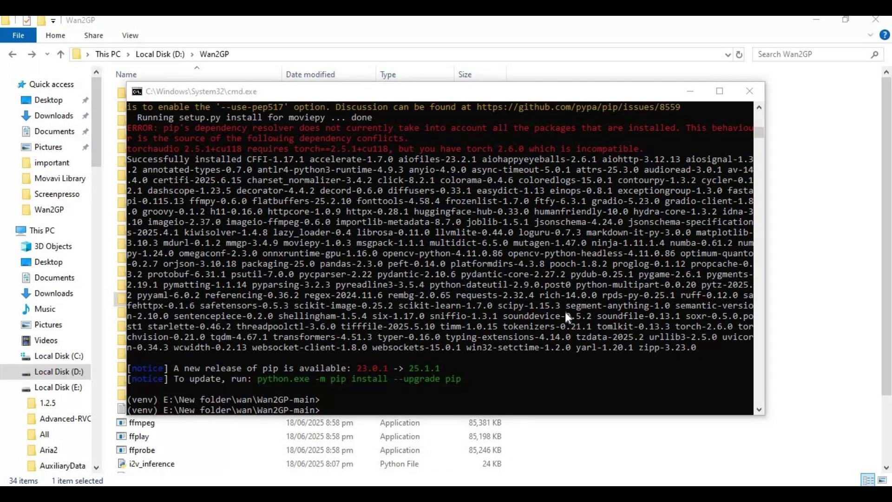
- Rerun the earlier cu118 pip3 install to get torch and torchaudio 2.6.0+cu118
{"action": "left_click", "coordinate": [383, 386]}
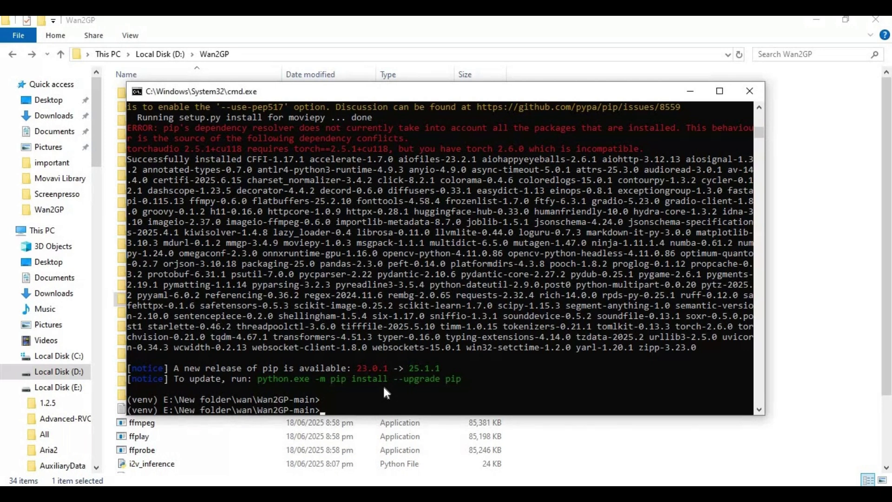
{"action": "type", "text": "pip install -r requirements.txt"}
{"action": "key", "text": "Up"}
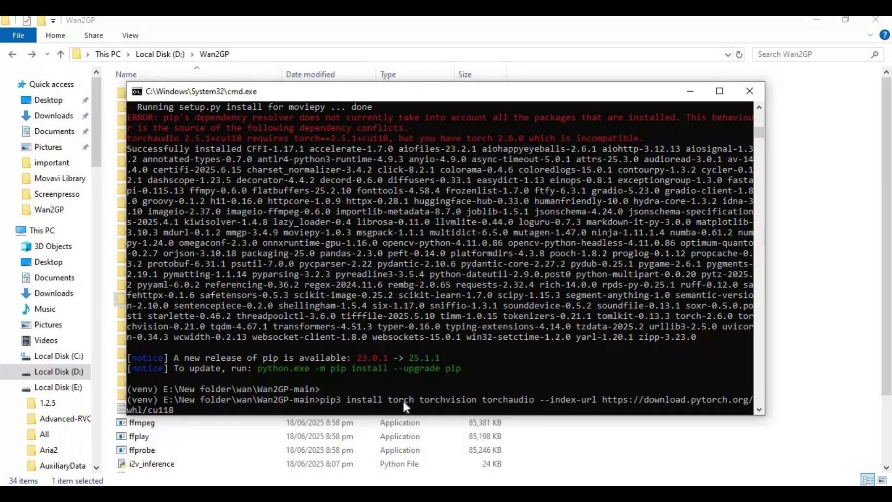
{"action": "key", "text": "Return"}
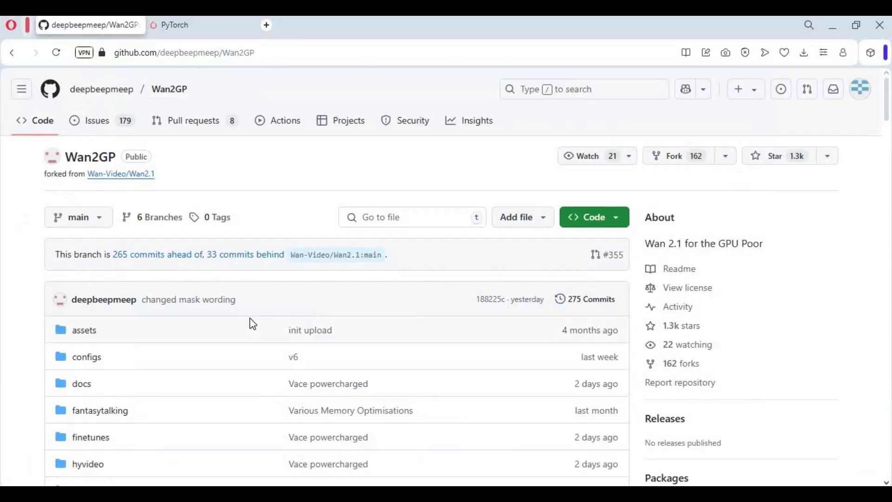
{"action": "scroll", "coordinate": [250, 313], "scroll_direction": "down", "scroll_amount": 5}
{"action": "scroll", "coordinate": [250, 313], "scroll_direction": "down", "scroll_amount": 5}
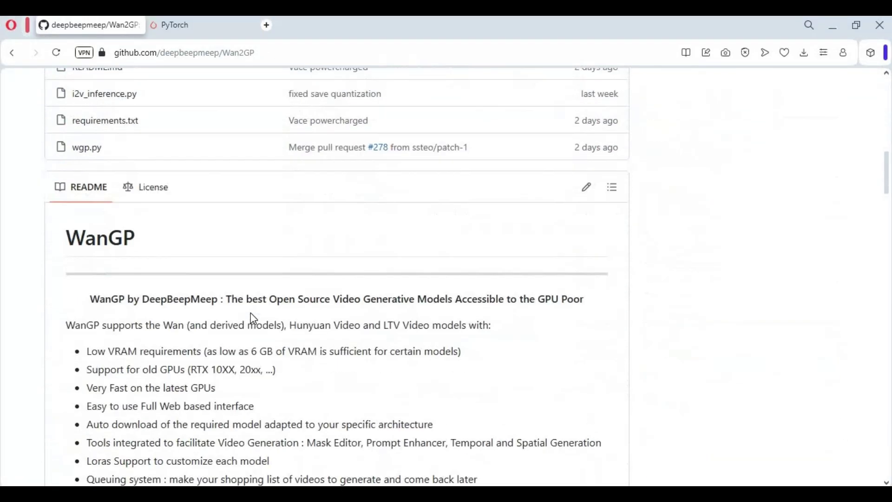
{"action": "scroll", "coordinate": [250, 314], "scroll_direction": "down", "scroll_amount": 5}
{"action": "scroll", "coordinate": [250, 314], "scroll_direction": "down", "scroll_amount": 5}
{"action": "scroll", "coordinate": [250, 315], "scroll_direction": "down", "scroll_amount": 5}
{"action": "scroll", "coordinate": [251, 314], "scroll_direction": "down", "scroll_amount": 5}
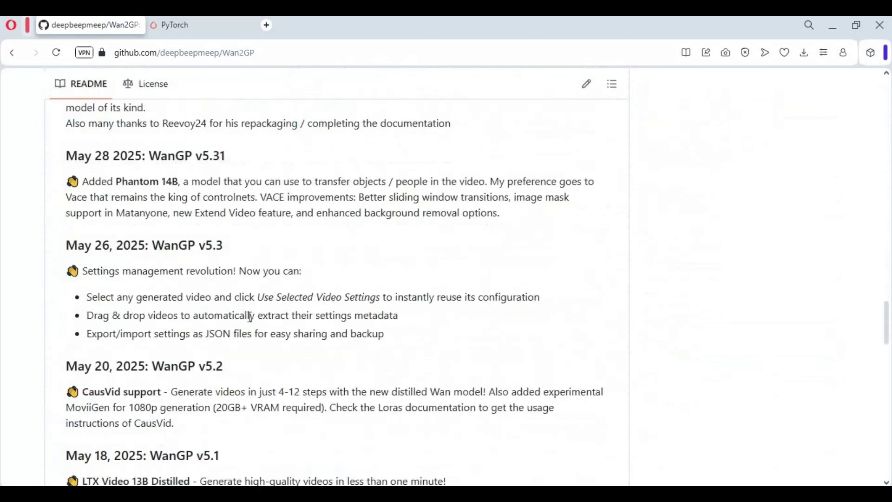
{"action": "scroll", "coordinate": [250, 314], "scroll_direction": "down", "scroll_amount": 5}
{"action": "scroll", "coordinate": [250, 317], "scroll_direction": "down", "scroll_amount": 5}
{"action": "scroll", "coordinate": [249, 317], "scroll_direction": "up", "scroll_amount": 2}
{"action": "scroll", "coordinate": [250, 317], "scroll_direction": "down", "scroll_amount": 4}
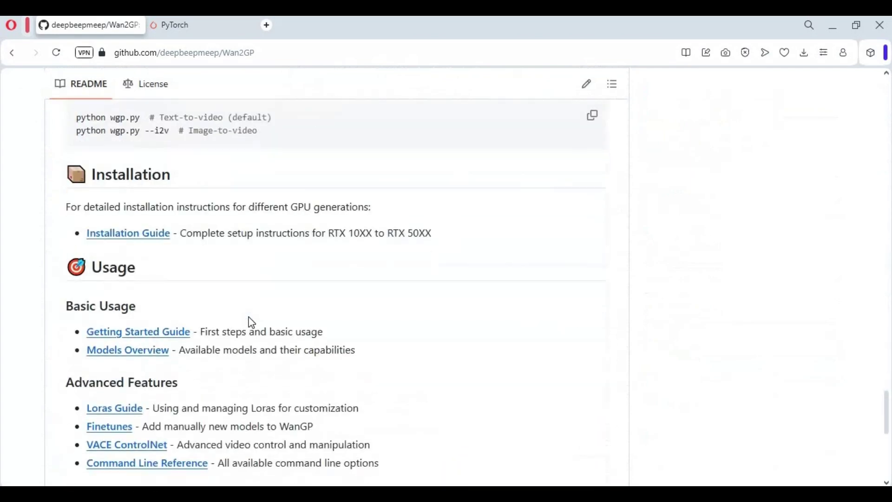
{"action": "scroll", "coordinate": [249, 317], "scroll_direction": "down", "scroll_amount": 3}
{"action": "scroll", "coordinate": [250, 321], "scroll_direction": "down", "scroll_amount": 5}
{"action": "scroll", "coordinate": [250, 320], "scroll_direction": "down", "scroll_amount": 1}
{"action": "scroll", "coordinate": [251, 320], "scroll_direction": "up", "scroll_amount": 4}
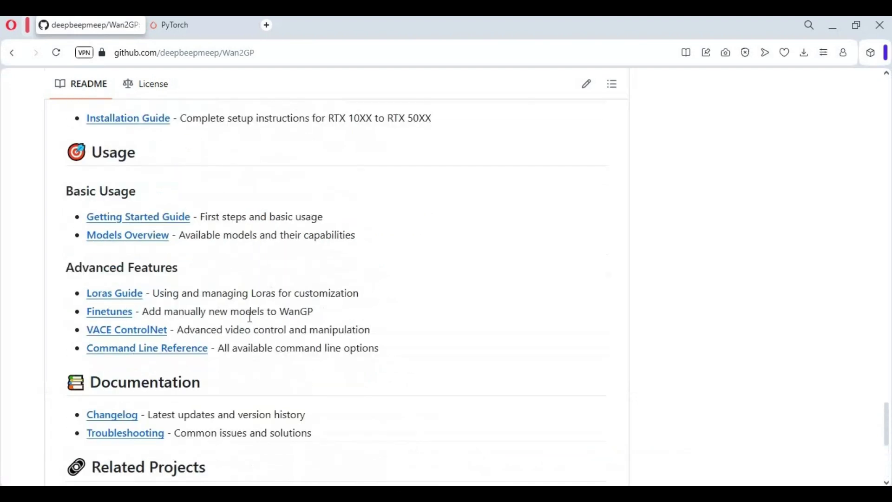
{"action": "scroll", "coordinate": [251, 321], "scroll_direction": "up", "scroll_amount": 3}
{"action": "scroll", "coordinate": [249, 317], "scroll_direction": "up", "scroll_amount": 2}
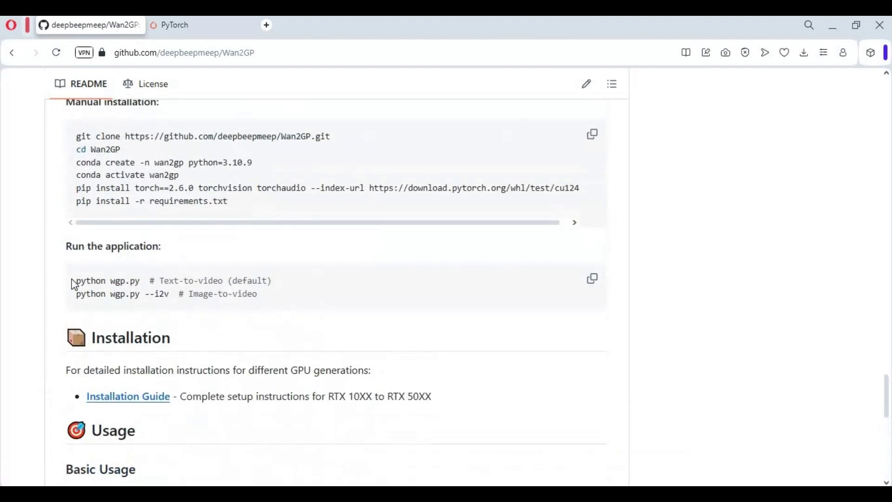
- Copy the 'python wgp.py' run command from the Wan2GP README
{"action": "left_click_drag", "start_coordinate": [76, 282], "coordinate": [139, 282]}
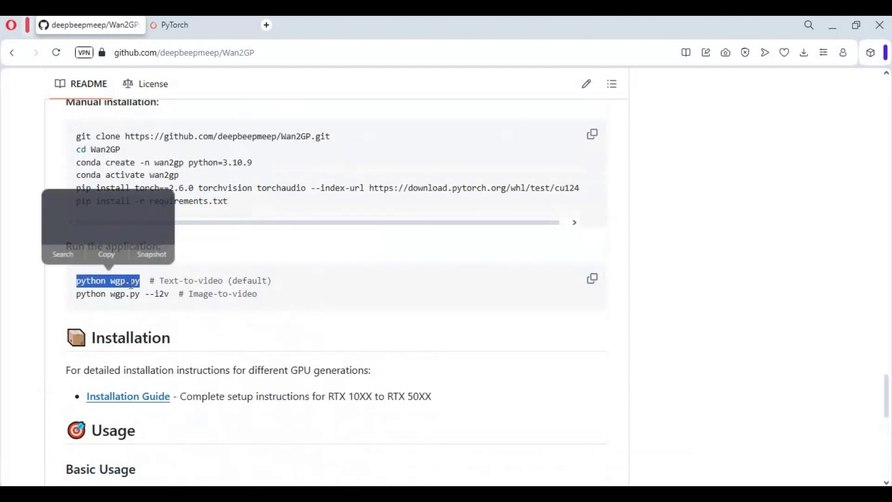
{"action": "right_click", "coordinate": [136, 283]}
{"action": "left_click", "coordinate": [157, 334]}
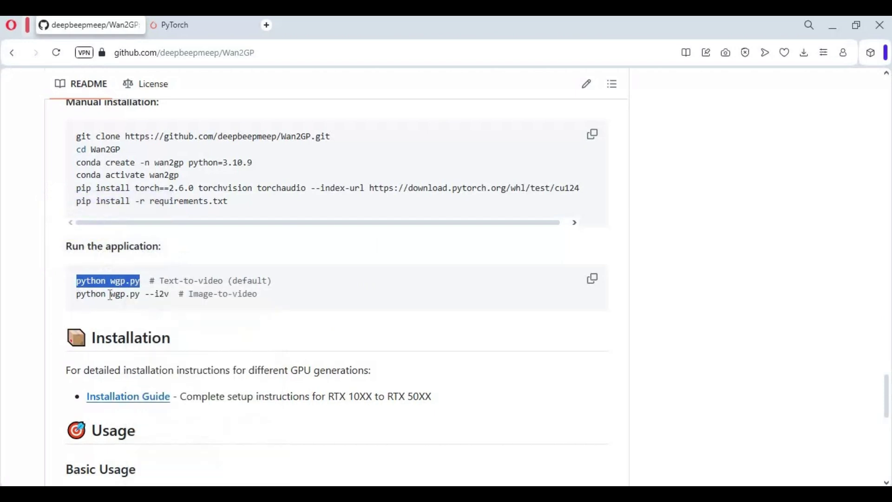
{"action": "left_click_drag", "start_coordinate": [76, 293], "coordinate": [170, 294]}
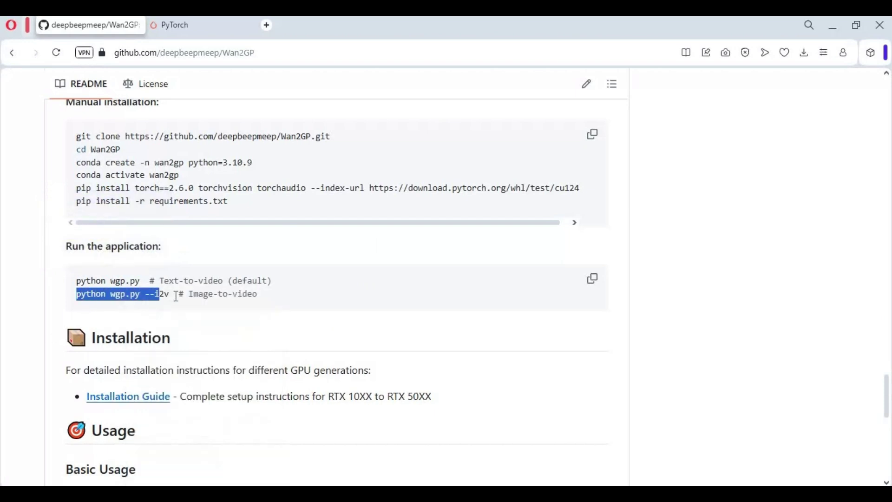
{"action": "left_click", "coordinate": [72, 285]}
{"action": "left_click_drag", "start_coordinate": [76, 280], "coordinate": [147, 280]}
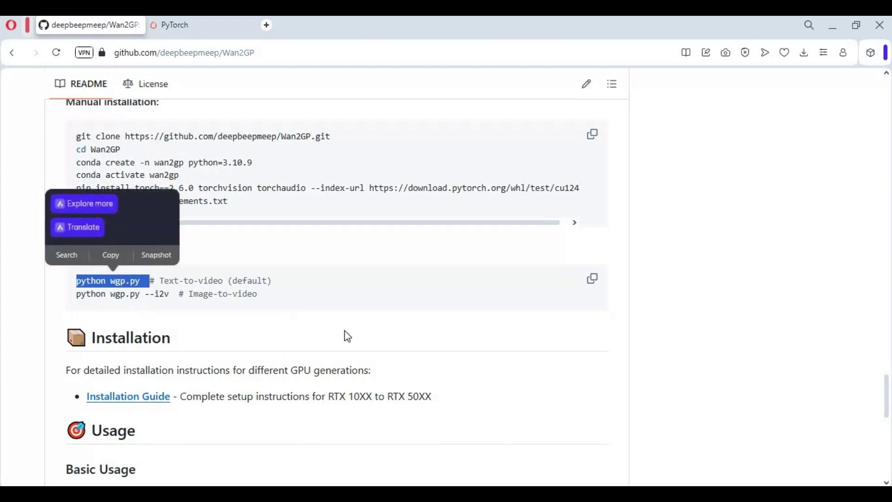
{"action": "key", "text": "alt+Tab"}
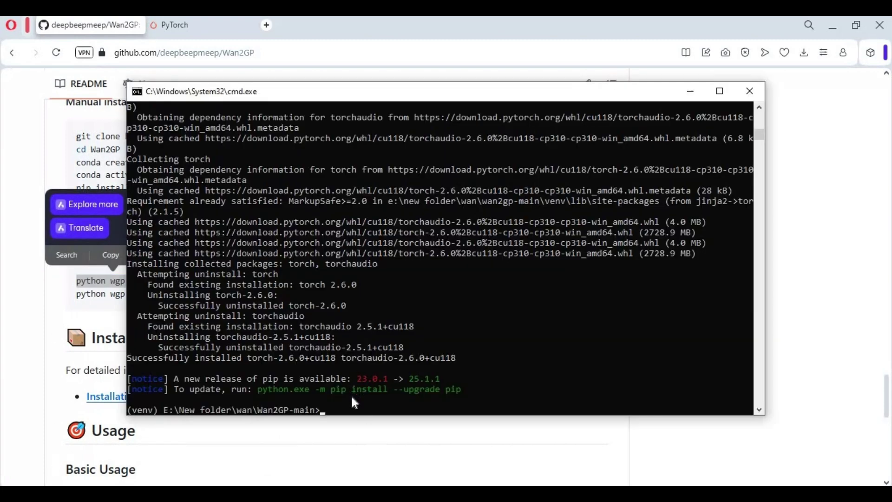
{"action": "key", "text": "ctrl+v"}
{"action": "key", "text": "Return"}
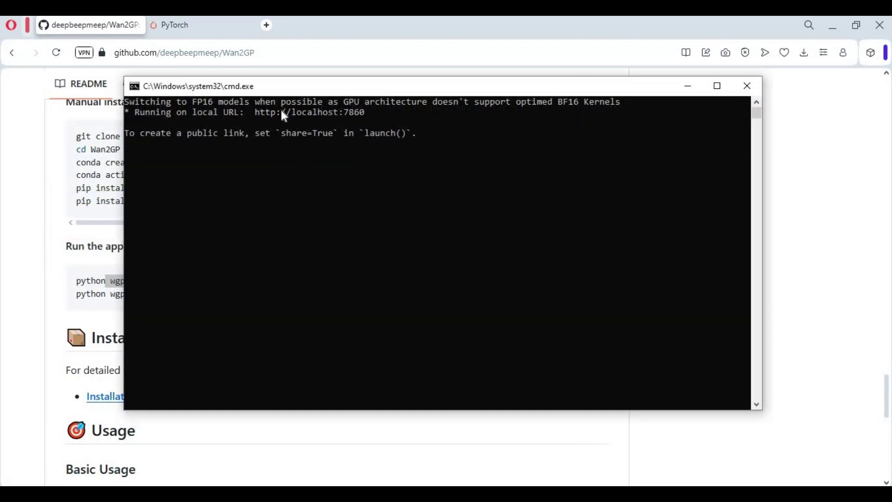
{"action": "left_click_drag", "start_coordinate": [256, 112], "coordinate": [367, 115]}
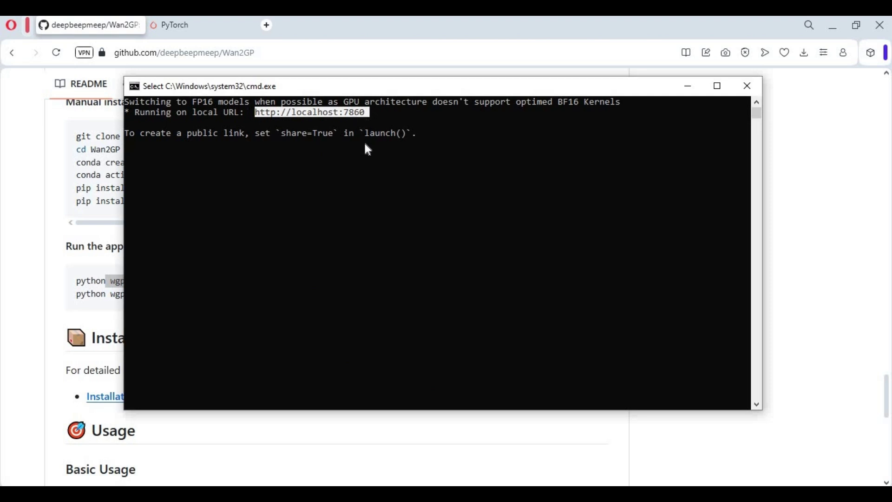
{"action": "key", "text": "Return"}
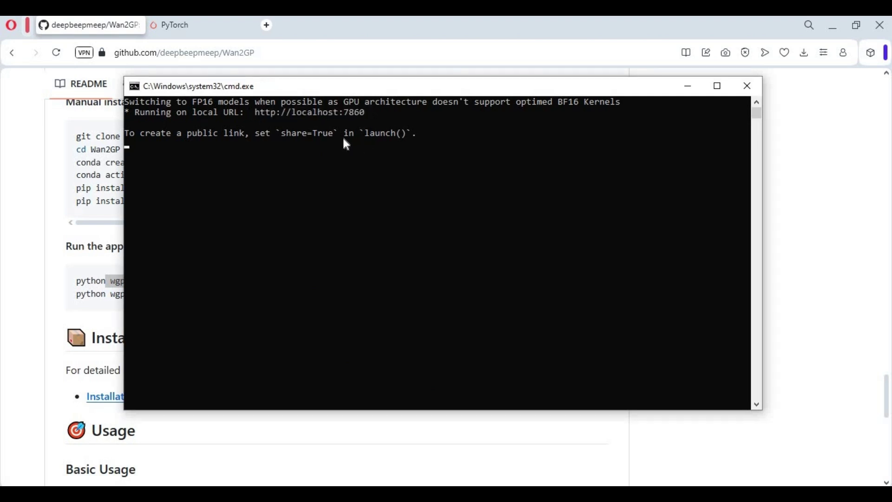
- Load localhost:7860 in a new Opera tab
{"action": "left_click", "coordinate": [267, 27]}
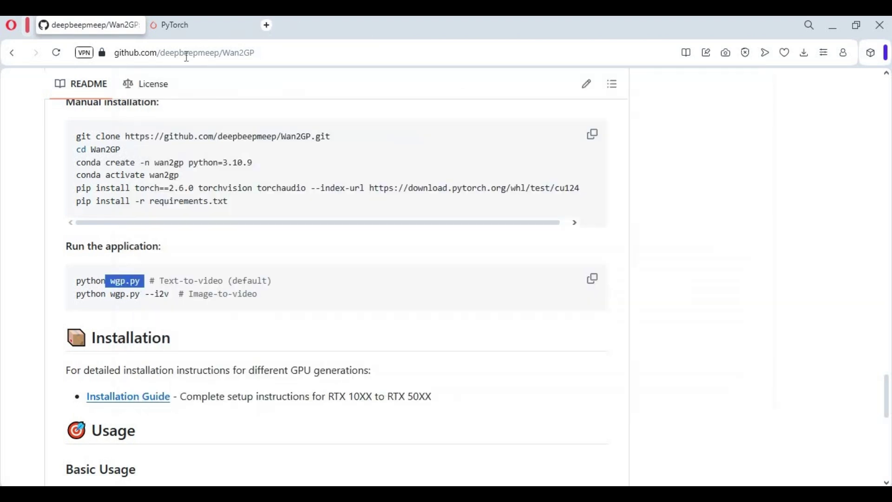
{"action": "key", "text": "ctrl+v"}
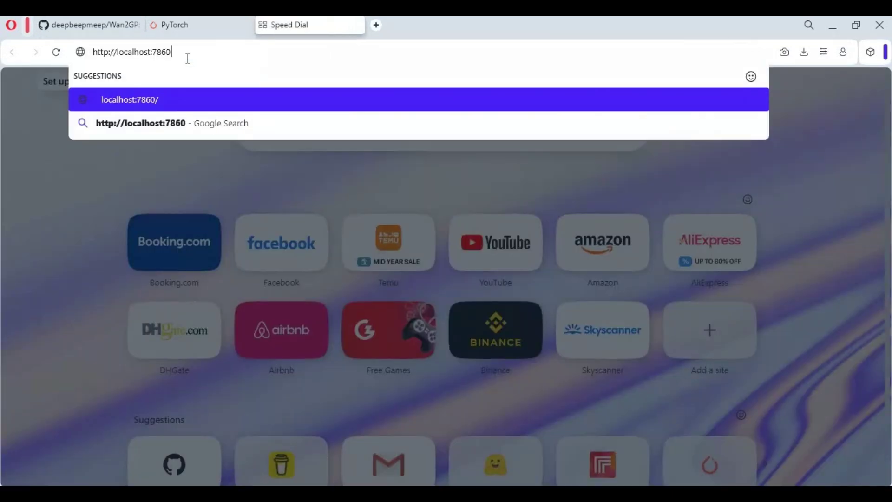
{"action": "key", "text": "Return"}
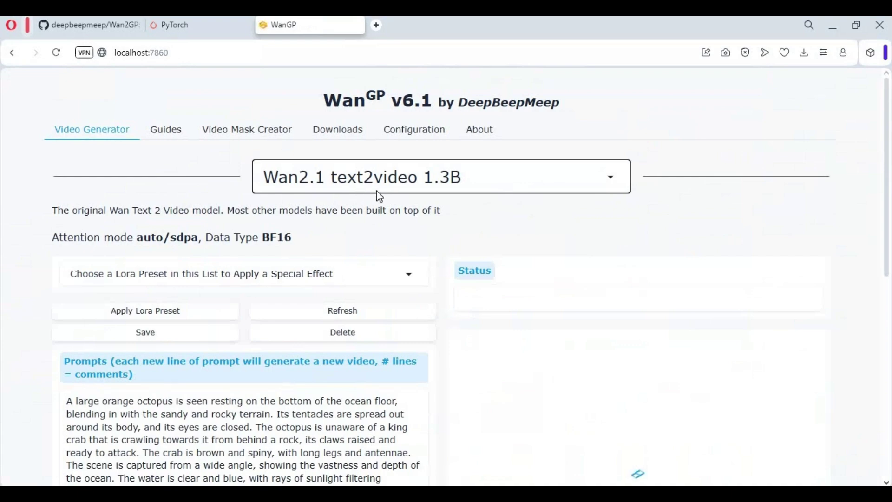
{"action": "scroll", "coordinate": [376, 191], "scroll_direction": "down", "scroll_amount": 5}
{"action": "scroll", "coordinate": [377, 191], "scroll_direction": "down", "scroll_amount": 5}
{"action": "scroll", "coordinate": [376, 190], "scroll_direction": "down", "scroll_amount": 2}
{"action": "scroll", "coordinate": [379, 194], "scroll_direction": "up", "scroll_amount": 10}
- Browse the model list, keep Wan2.1 text2video 1.3B, and close the WanGP tab
{"action": "left_click", "coordinate": [616, 179]}
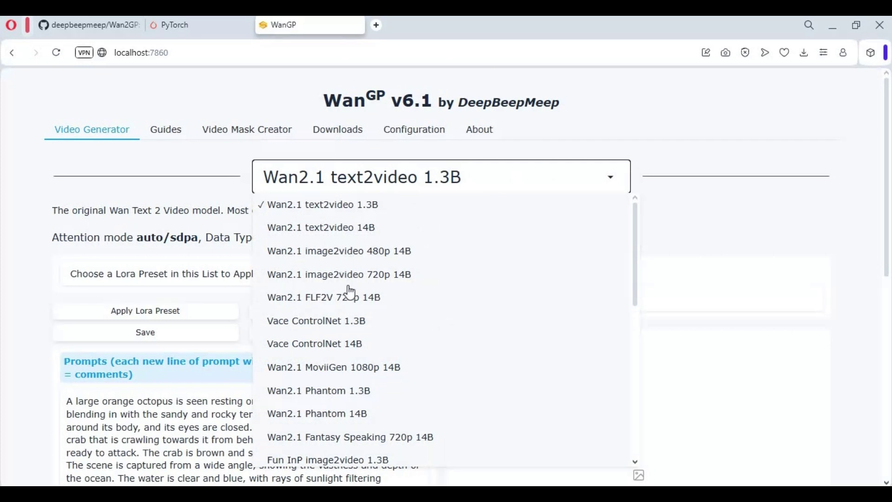
{"action": "scroll", "coordinate": [395, 314], "scroll_direction": "down", "scroll_amount": 3}
{"action": "scroll", "coordinate": [394, 313], "scroll_direction": "down", "scroll_amount": 3}
{"action": "scroll", "coordinate": [395, 313], "scroll_direction": "down", "scroll_amount": 2}
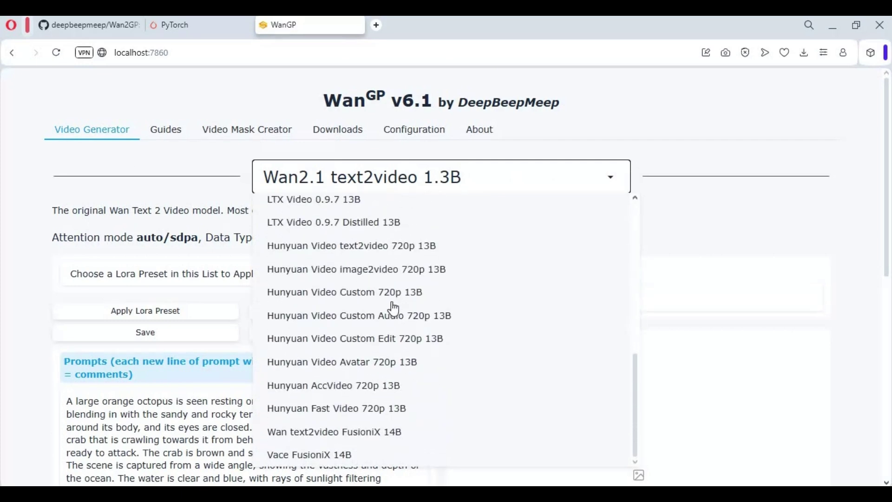
{"action": "scroll", "coordinate": [395, 307], "scroll_direction": "up", "scroll_amount": 4}
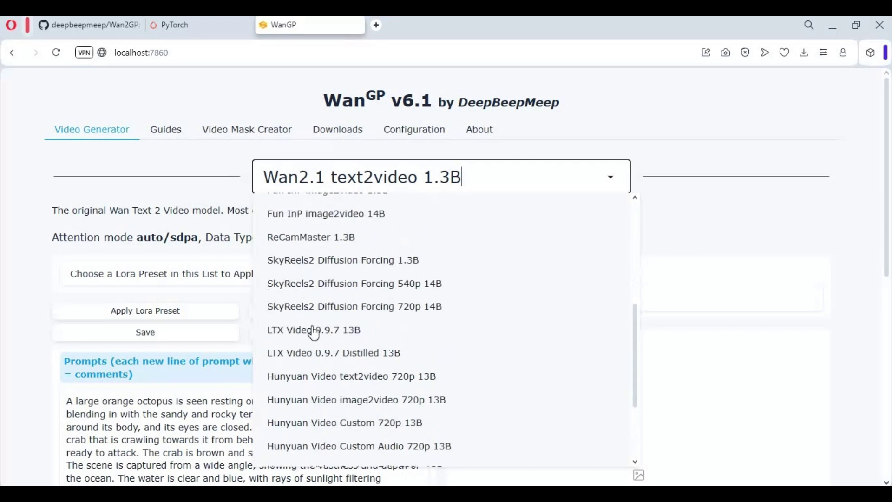
{"action": "scroll", "coordinate": [338, 321], "scroll_direction": "down", "scroll_amount": 3}
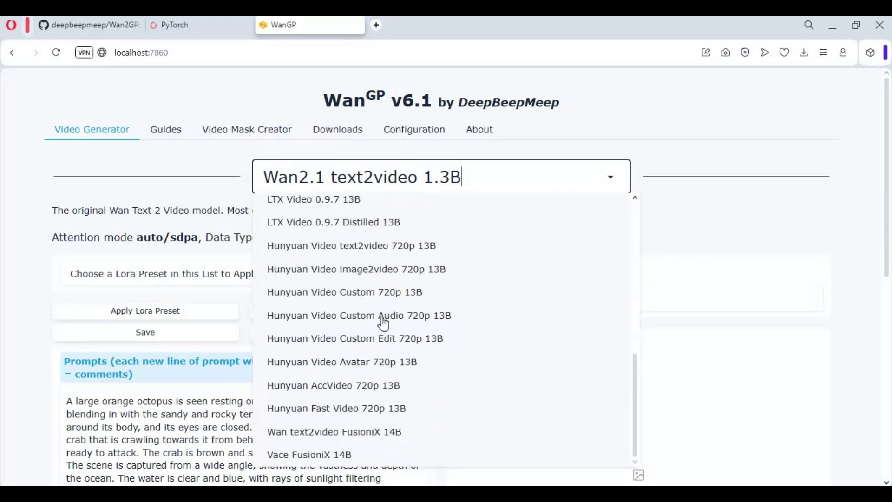
{"action": "scroll", "coordinate": [380, 321], "scroll_direction": "down", "scroll_amount": 3}
{"action": "scroll", "coordinate": [380, 320], "scroll_direction": "down", "scroll_amount": 2}
{"action": "scroll", "coordinate": [380, 321], "scroll_direction": "down", "scroll_amount": 3}
{"action": "scroll", "coordinate": [380, 321], "scroll_direction": "down", "scroll_amount": 1}
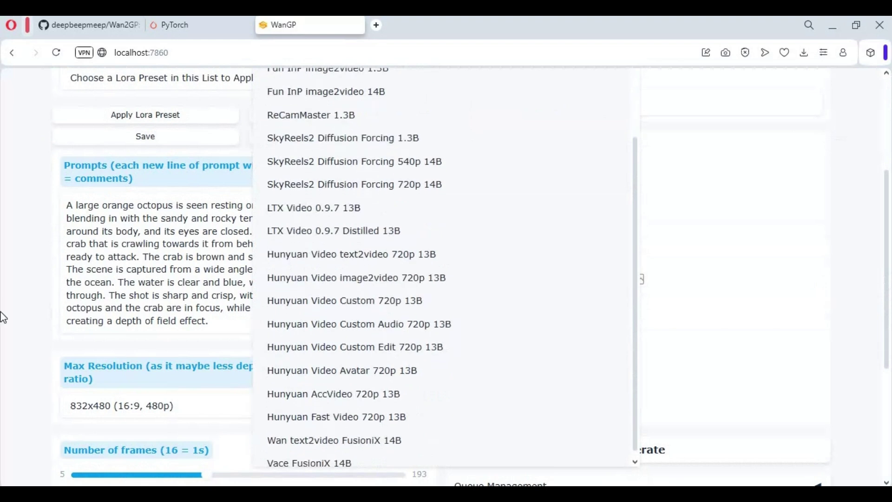
{"action": "left_click", "coordinate": [20, 308]}
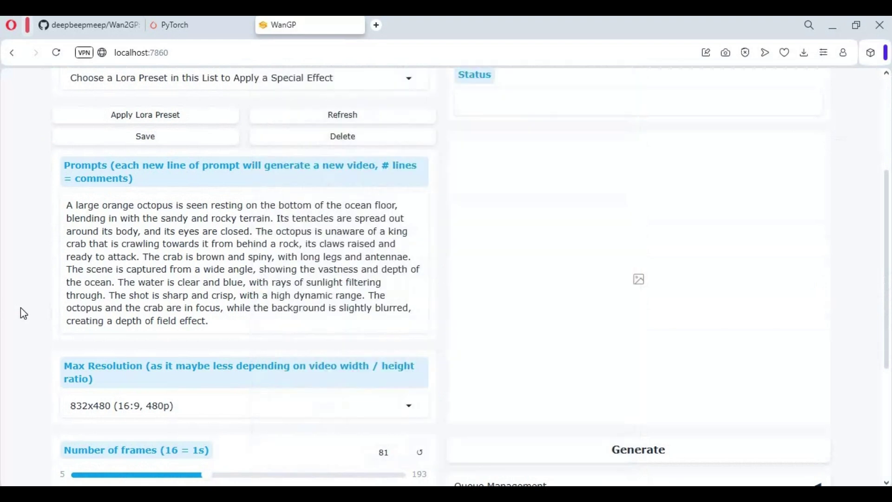
{"action": "scroll", "coordinate": [578, 196], "scroll_direction": "up", "scroll_amount": 5}
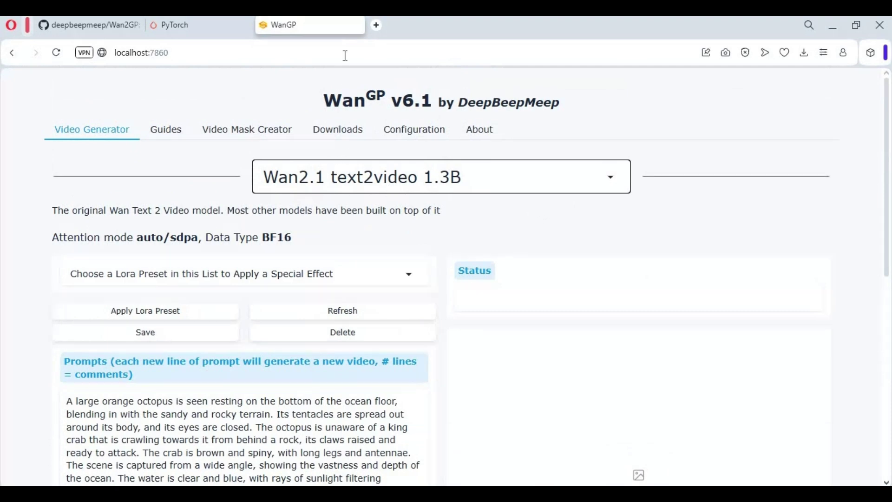
{"action": "left_click", "coordinate": [358, 25]}
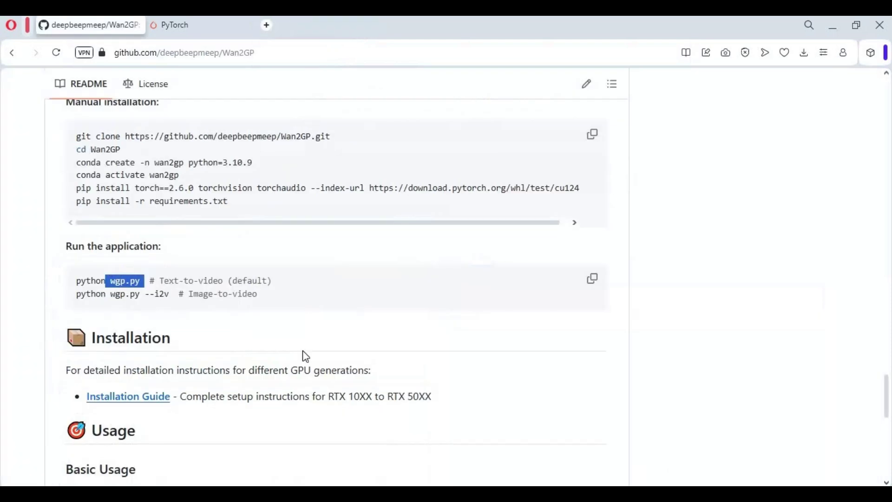
- Delete the old Run.bat, then create and open a new text document in the Wan2GP folder
{"action": "key", "text": "alt+Tab"}
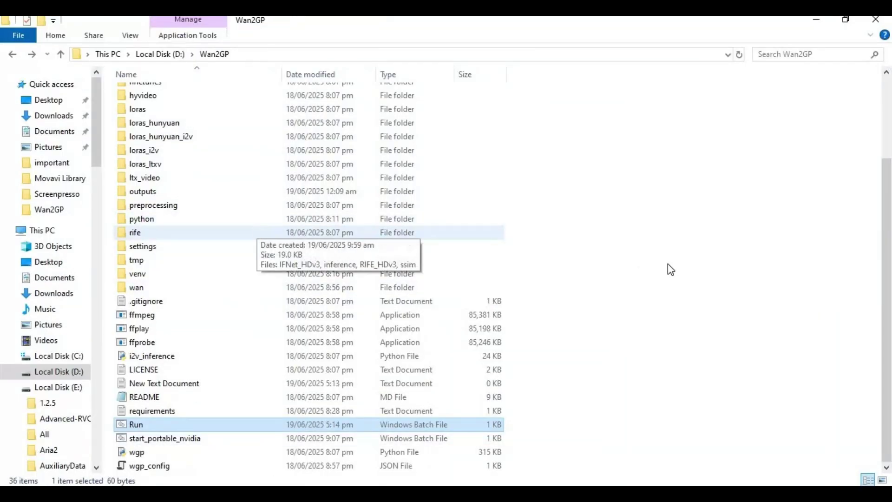
{"action": "key", "text": "Down"}
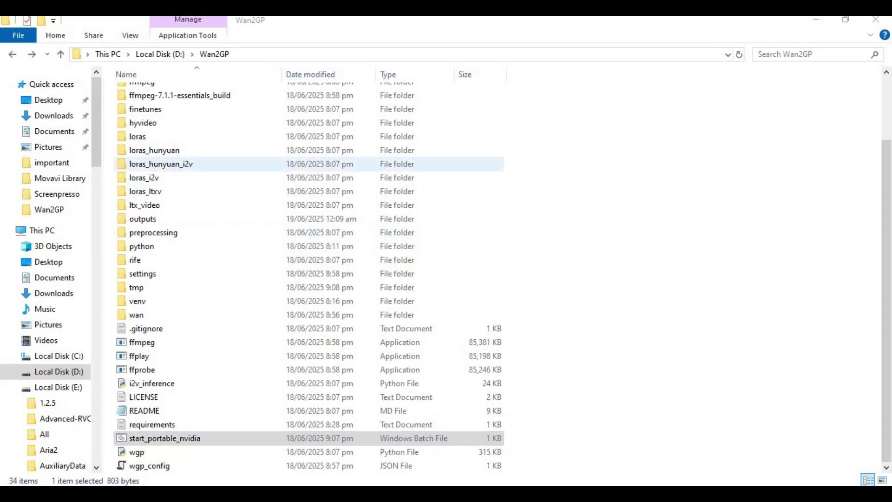
{"action": "scroll", "coordinate": [384, 269], "scroll_direction": "up", "scroll_amount": 5}
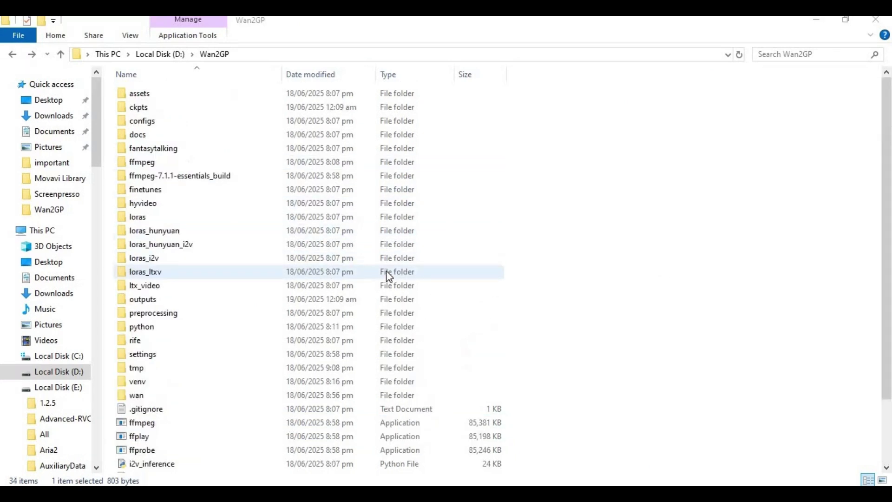
{"action": "right_click", "coordinate": [556, 231]}
{"action": "mouse_move", "coordinate": [631, 427]}
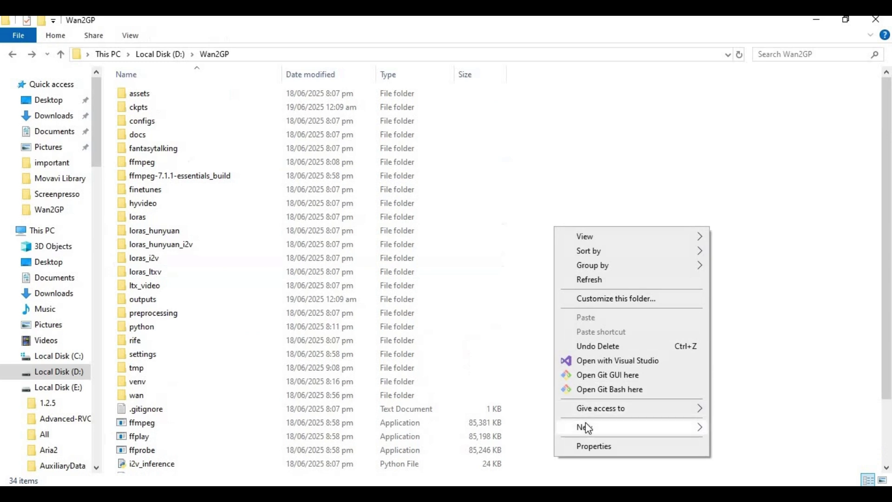
{"action": "left_click", "coordinate": [755, 411]}
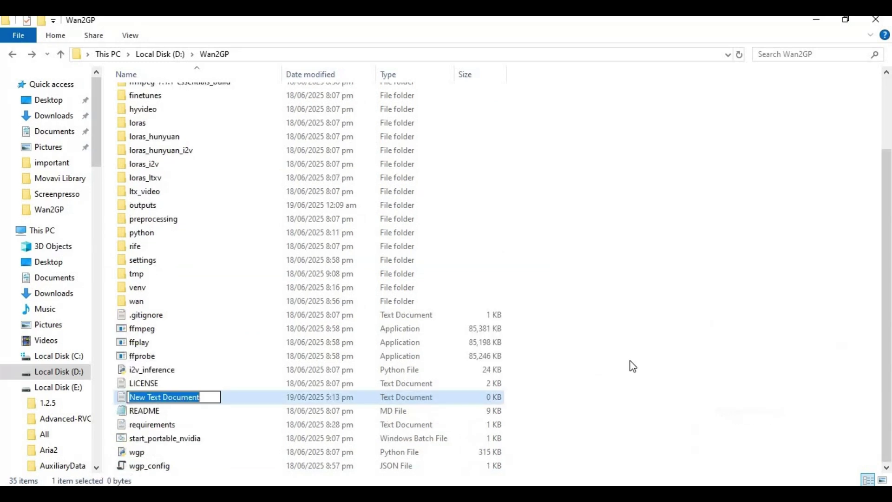
{"action": "key", "text": "Return"}
{"action": "double_click", "coordinate": [146, 397]}
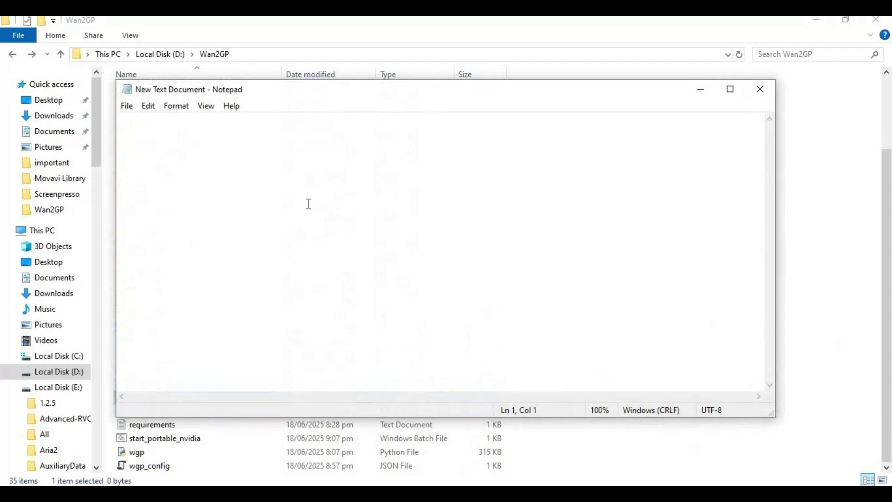
{"action": "type", "text": "@echo "}
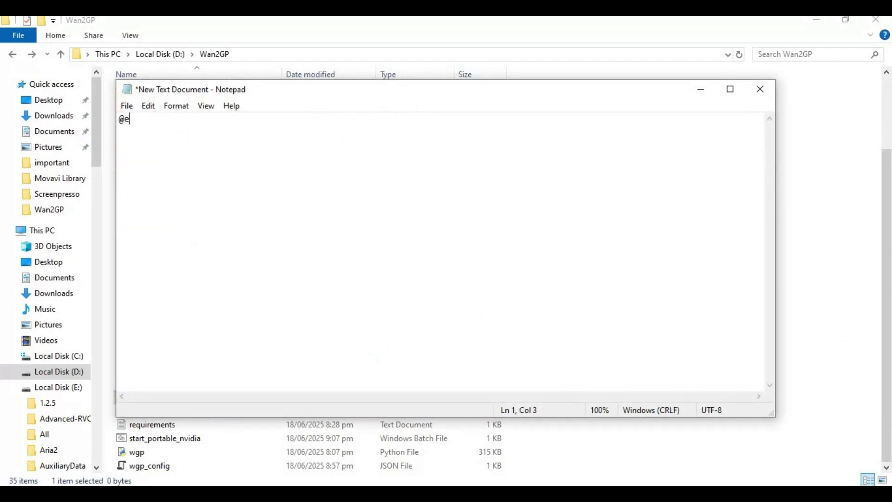
{"action": "type", "text": "o"}
{"action": "type", "text": "ff"}
- Start the second and third script lines and copy 'wgp.py' from the README
{"action": "key", "text": "Return"}
{"action": "type", "text": "all "}
{"action": "type", "text": "venv\\s"}
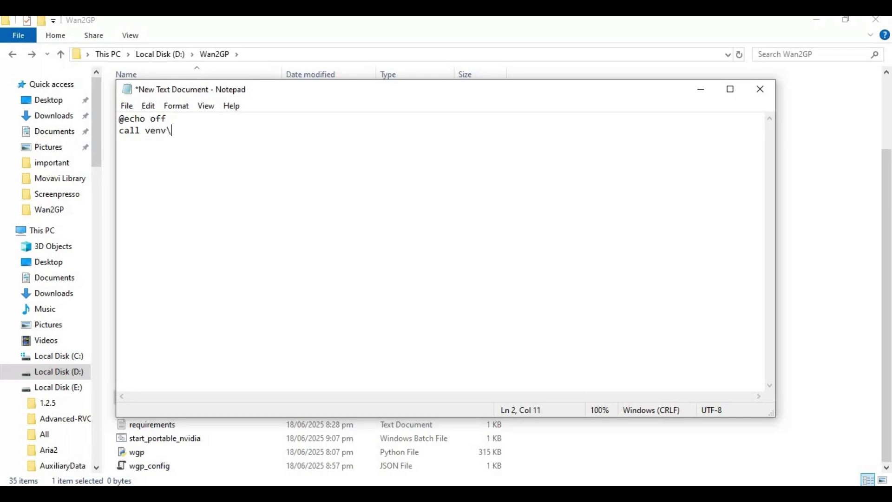
{"action": "type", "text": "cr"}
{"action": "type", "text": "ipts\\"}
{"action": "type", "text": "acti"}
{"action": "type", "text": "vate"}
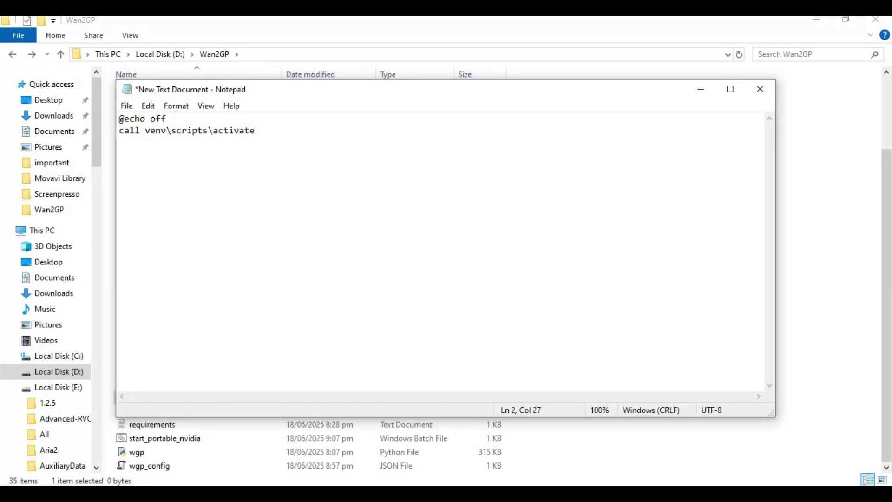
{"action": "key", "text": "Return"}
{"action": "type", "text": "ppy"}
{"action": "type", "text": "thon"}
{"action": "key", "text": "alt+Tab"}
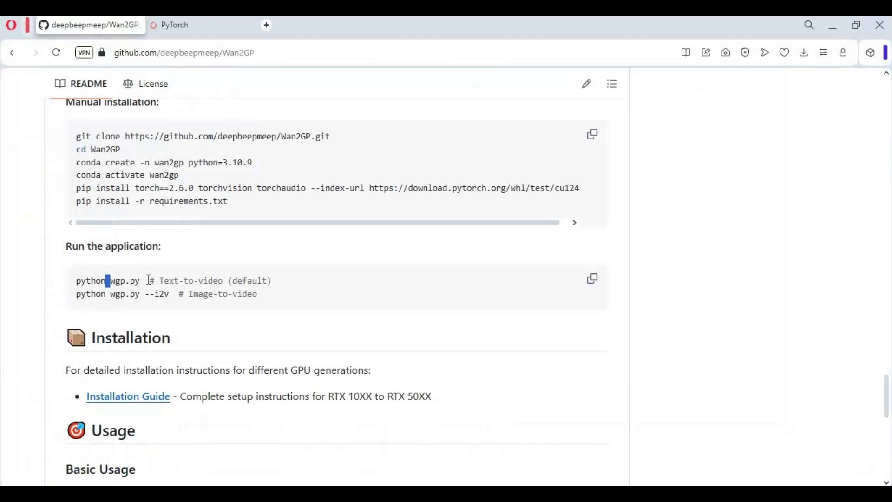
{"action": "left_click_drag", "start_coordinate": [109, 281], "coordinate": [140, 280]}
{"action": "right_click", "coordinate": [133, 281]}
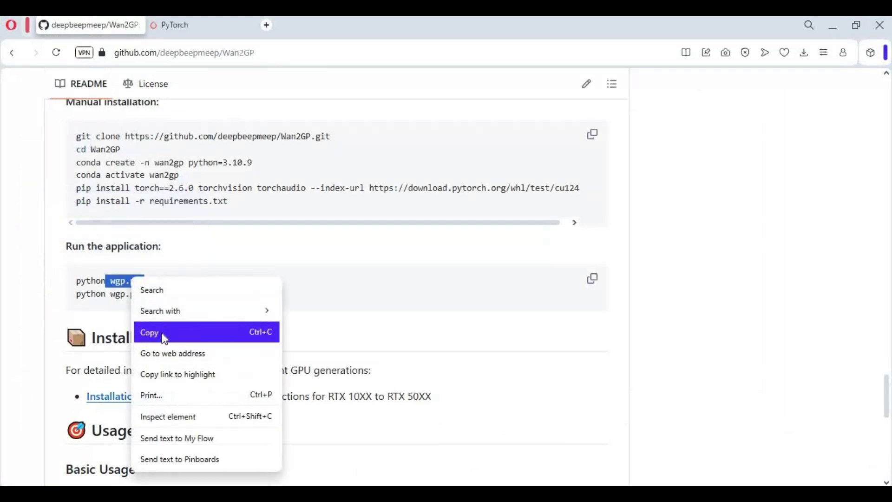
{"action": "left_click", "coordinate": [161, 332]}
- Paste wgp.py after 'python' on the third line and remove the extra space
{"action": "key", "text": "alt+Tab"}
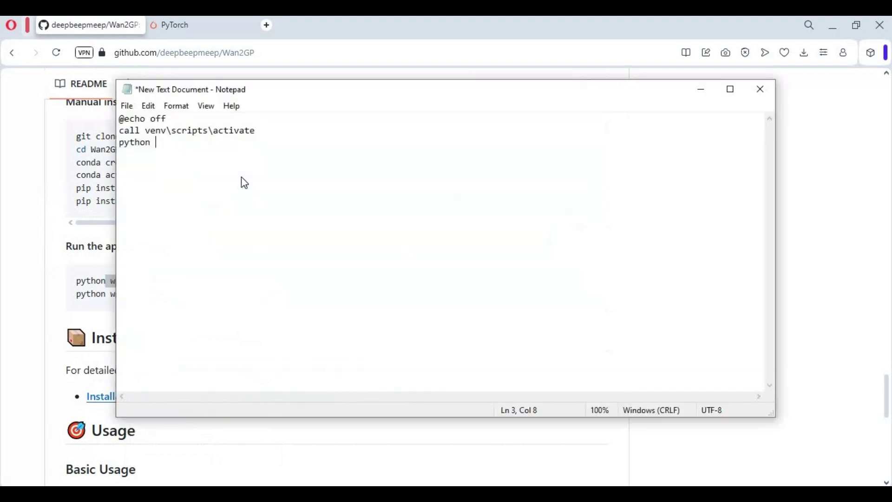
{"action": "right_click", "coordinate": [244, 182]}
{"action": "left_click", "coordinate": [278, 239]}
{"action": "key", "text": "Left"}
{"action": "key", "text": "Left"}
{"action": "key", "text": "Left"}
{"action": "key", "text": "BackSpace"}
{"action": "key", "text": "Right"}
{"action": "type", "text": "use"}
{"action": "left_click", "coordinate": [127, 105]}
- Save the script as Run.bat in the Wan2GP folder and close Notepad
{"action": "left_click", "coordinate": [172, 180]}
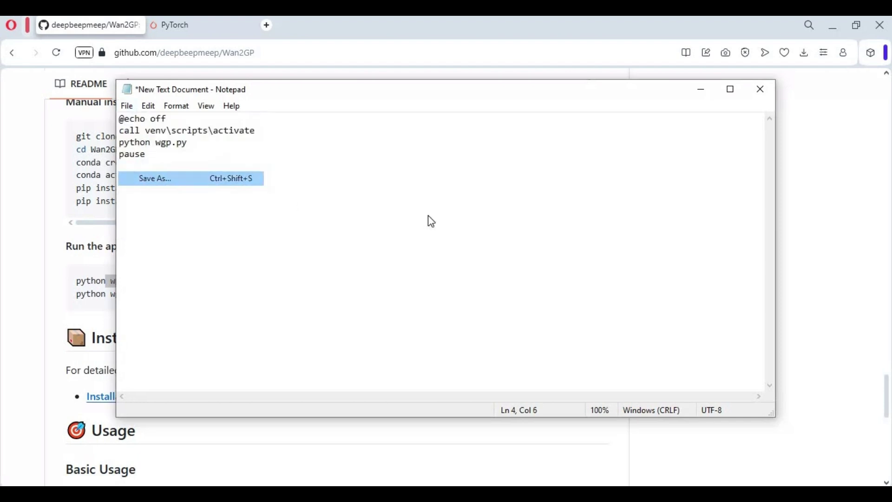
{"action": "type", "text": "R"}
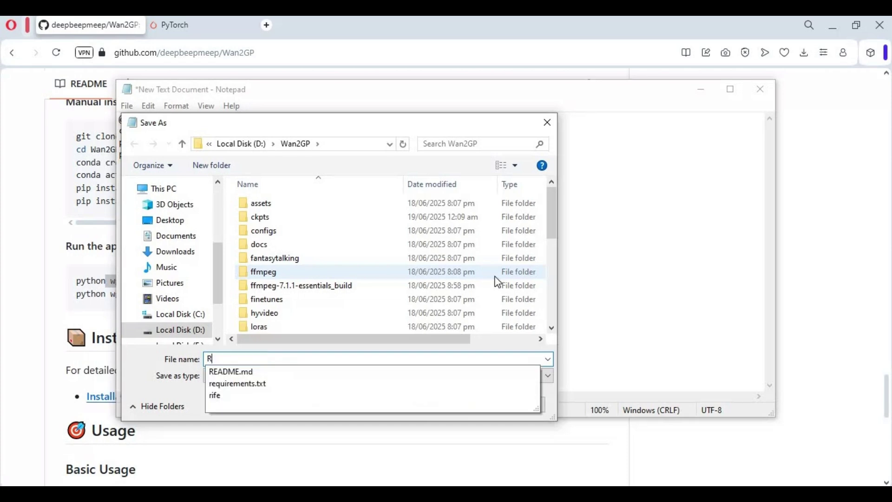
{"action": "type", "text": "un.bat"}
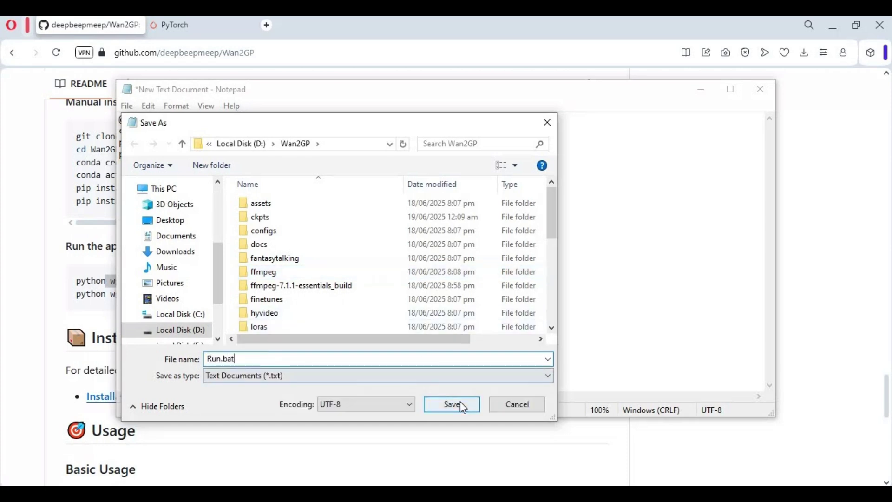
{"action": "left_click", "coordinate": [452, 405]}
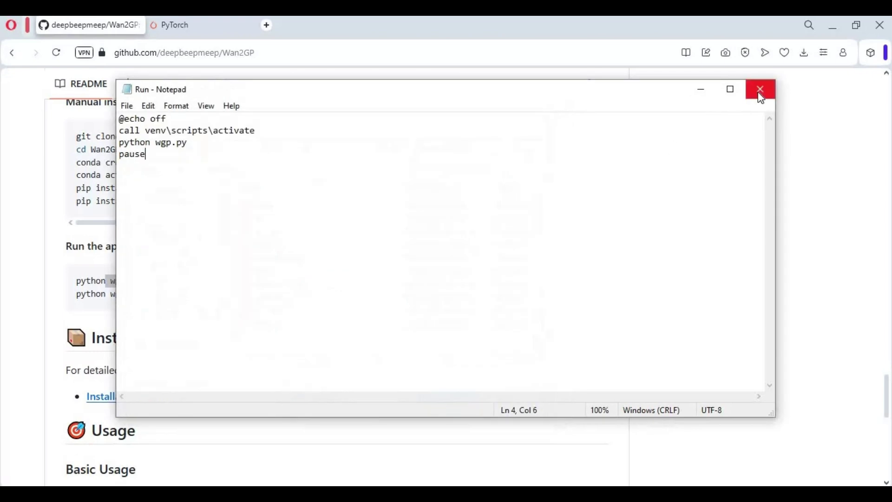
{"action": "left_click", "coordinate": [759, 90]}
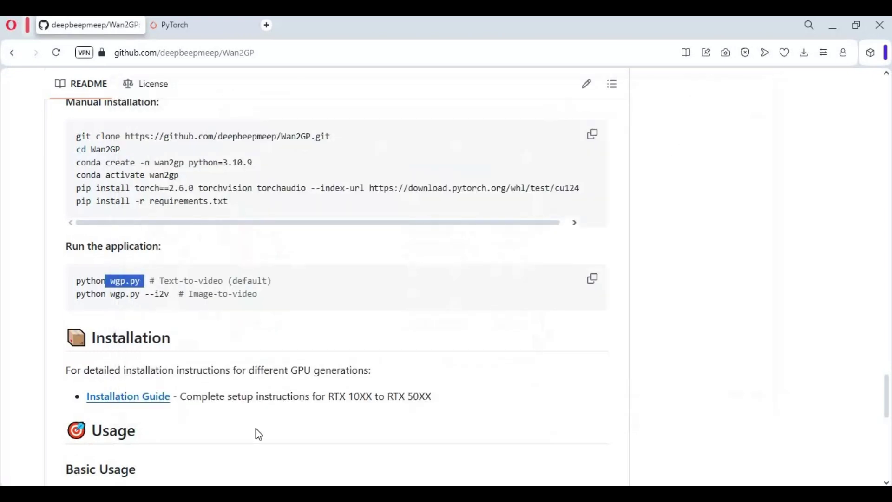
{"action": "key", "text": "alt+Tab"}
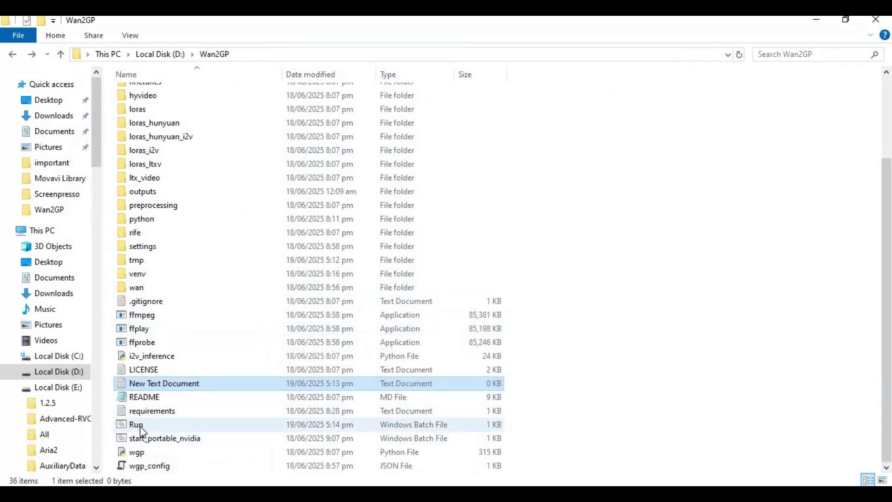
- Launch Run.bat from the Wan2GP folder and copy the localhost:7860 URL from its console
{"action": "left_click", "coordinate": [140, 426]}
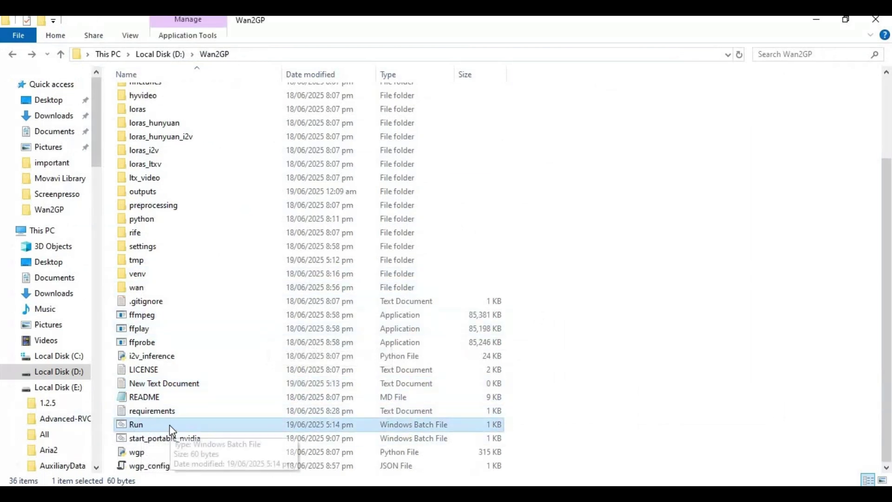
{"action": "double_click", "coordinate": [157, 438]}
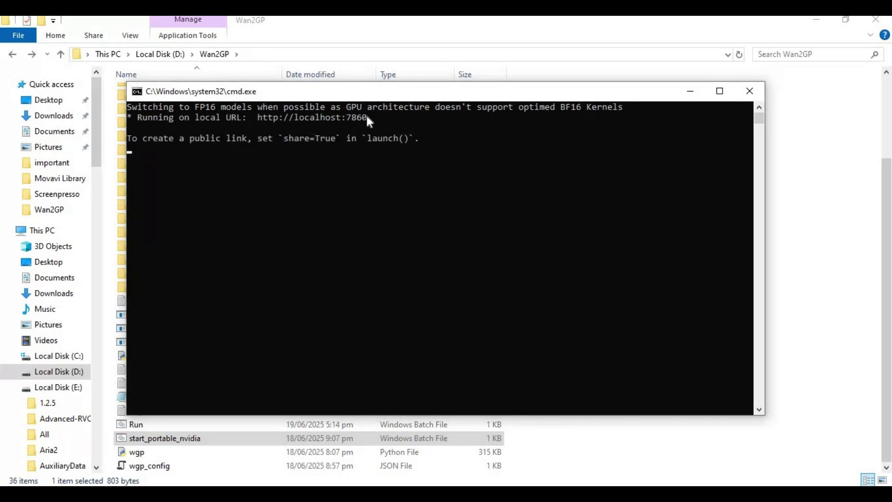
{"action": "left_click_drag", "start_coordinate": [368, 116], "coordinate": [257, 117]}
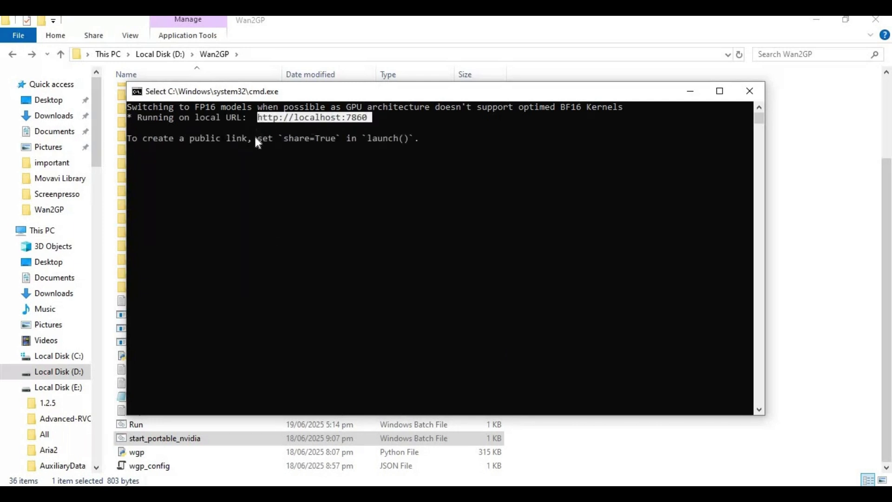
{"action": "right_click", "coordinate": [255, 134]}
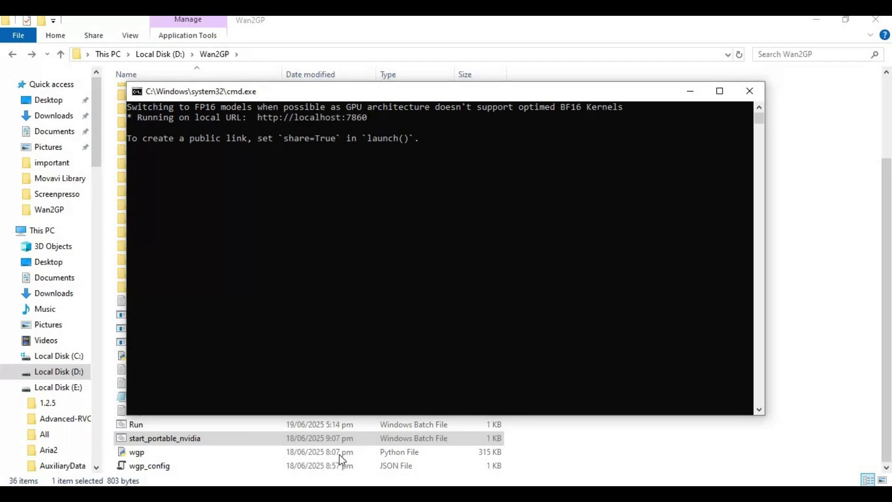
{"action": "key", "text": "alt+Tab"}
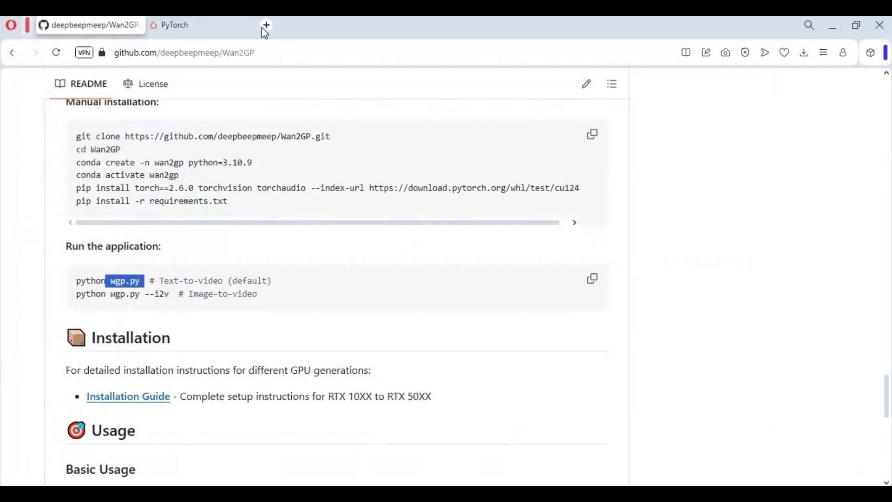
- Open localhost:7860 in a new tab and review the octopus-and-crab prompt
{"action": "left_click", "coordinate": [266, 25]}
{"action": "key", "text": "ctrl+v"}
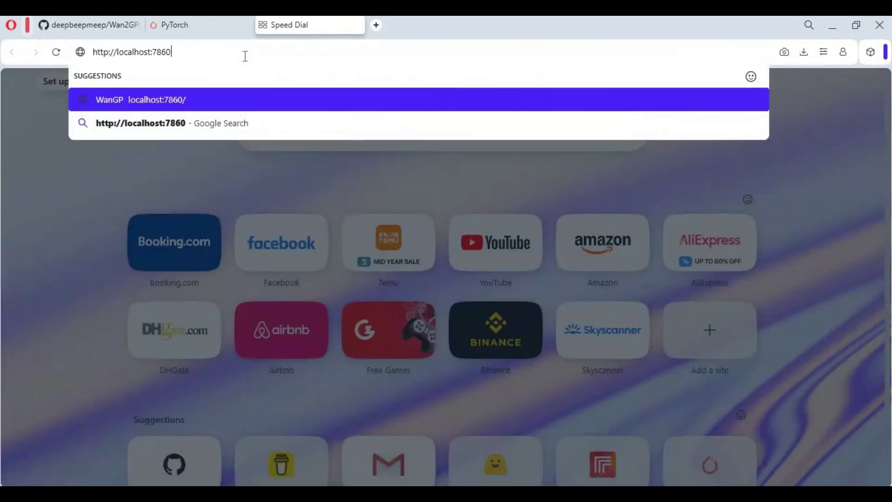
{"action": "key", "text": "Return"}
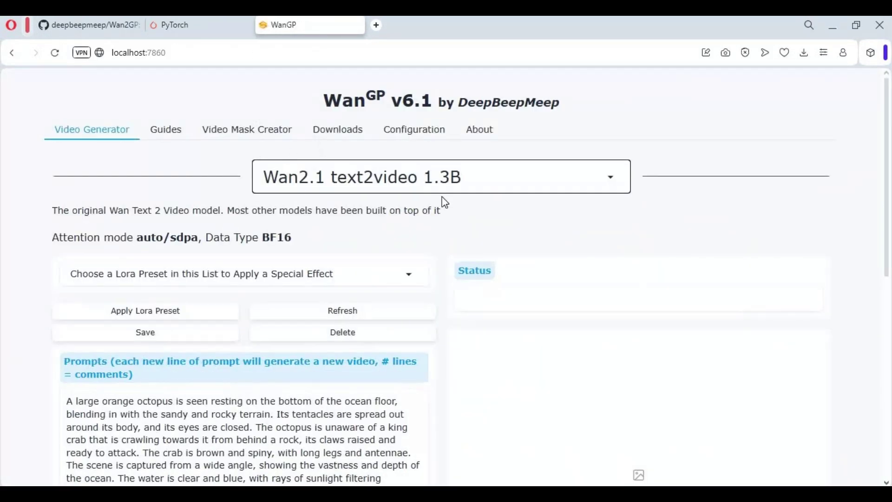
{"action": "scroll", "coordinate": [443, 202], "scroll_direction": "down", "scroll_amount": 2}
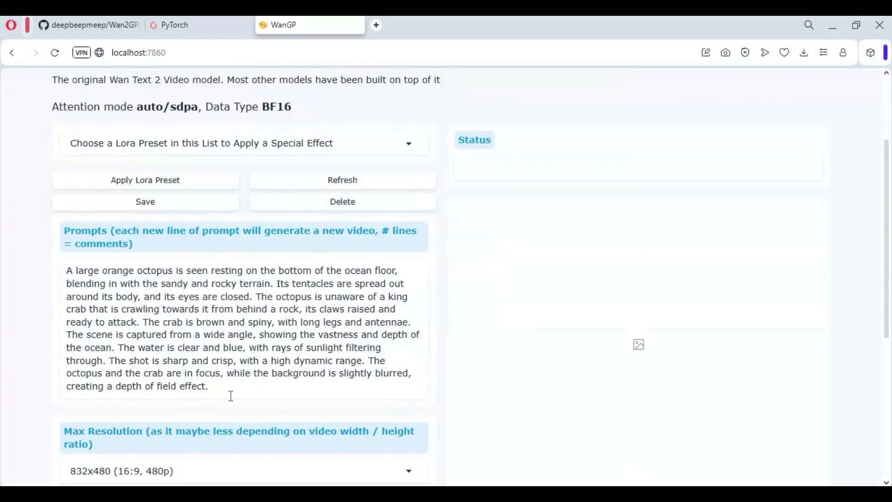
{"action": "key", "text": "ctrl+a"}
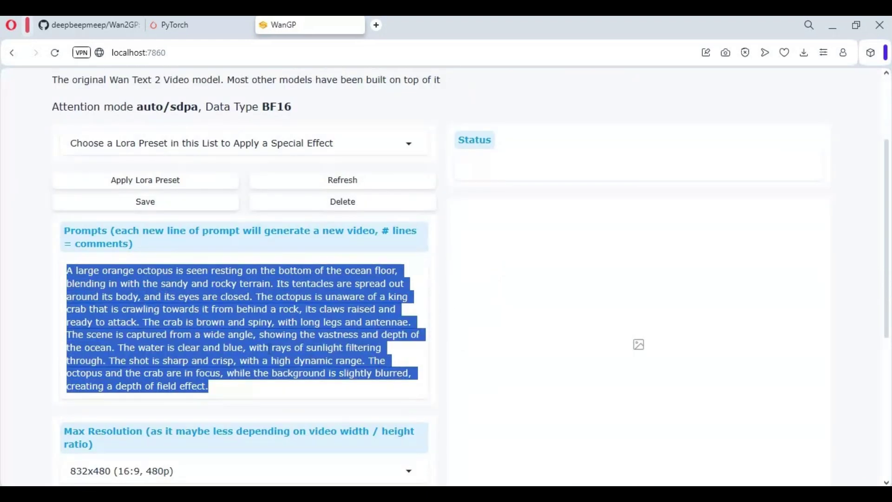
{"action": "left_click", "coordinate": [500, 336]}
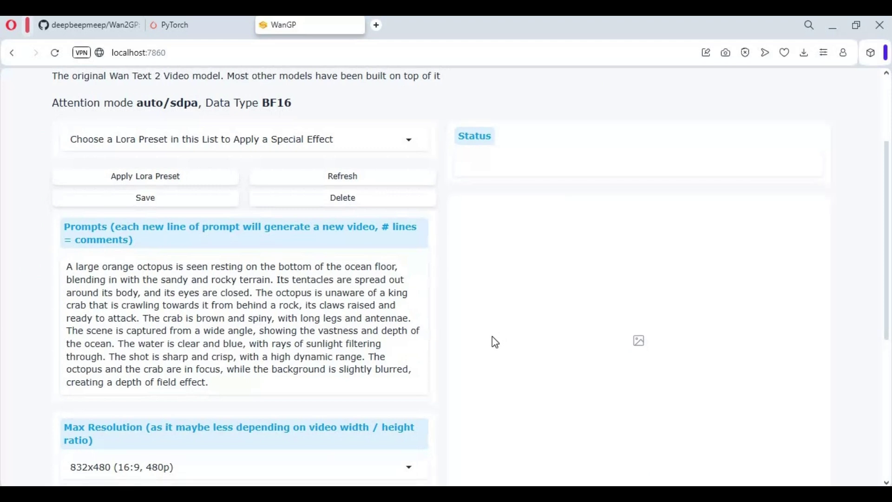
{"action": "scroll", "coordinate": [500, 336], "scroll_direction": "down", "scroll_amount": 3}
- Lower Number of frames to 21 with the slider
{"action": "left_click", "coordinate": [286, 344]}
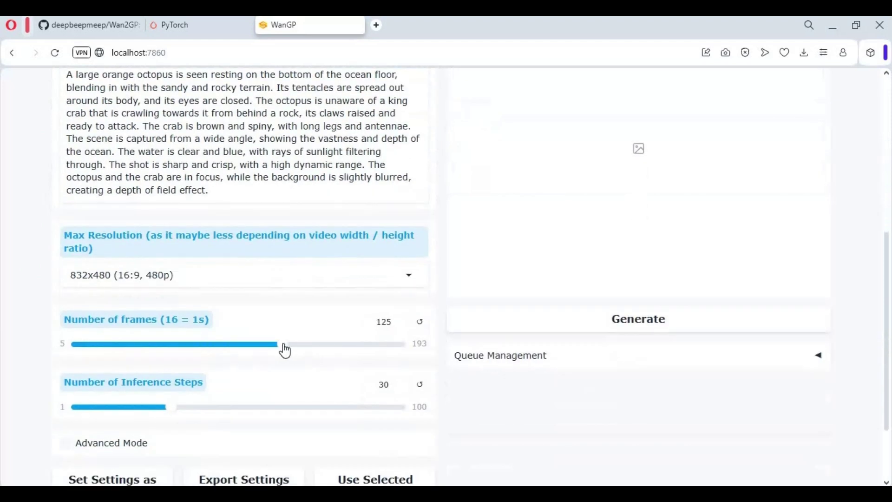
{"action": "left_click", "coordinate": [174, 346]}
{"action": "mouse_move", "coordinate": [404, 344]}
{"action": "left_mouse_down"}
{"action": "mouse_move", "coordinate": [139, 343]}
{"action": "mouse_move", "coordinate": [174, 337]}
{"action": "mouse_move", "coordinate": [104, 345]}
{"action": "left_mouse_up"}
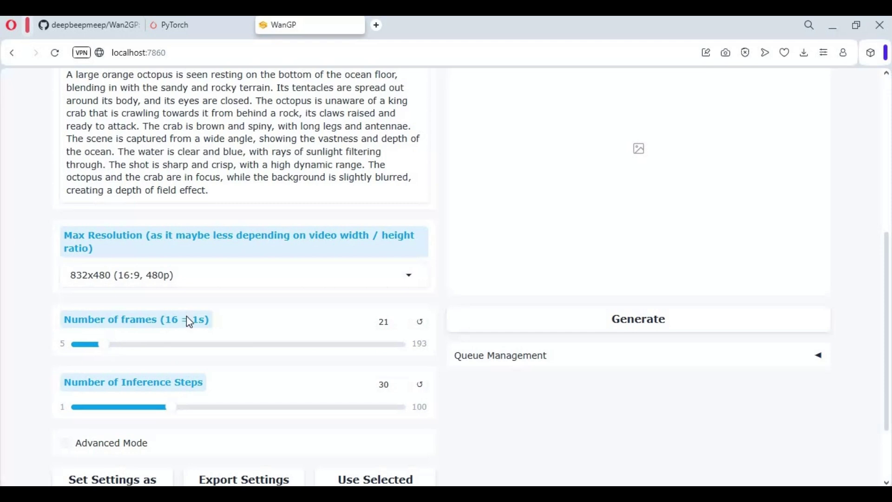
{"action": "scroll", "coordinate": [418, 368], "scroll_direction": "down", "scroll_amount": 2}
{"action": "scroll", "coordinate": [417, 368], "scroll_direction": "down", "scroll_amount": 2}
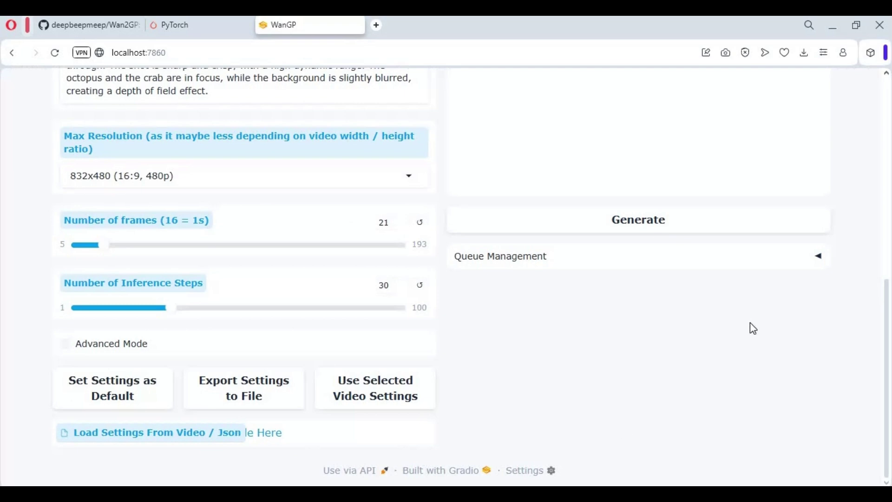
{"action": "scroll", "coordinate": [750, 323], "scroll_direction": "up", "scroll_amount": 3}
- Start rendering the octopus-and-crab video with the Generate button
{"action": "left_click", "coordinate": [678, 424]}
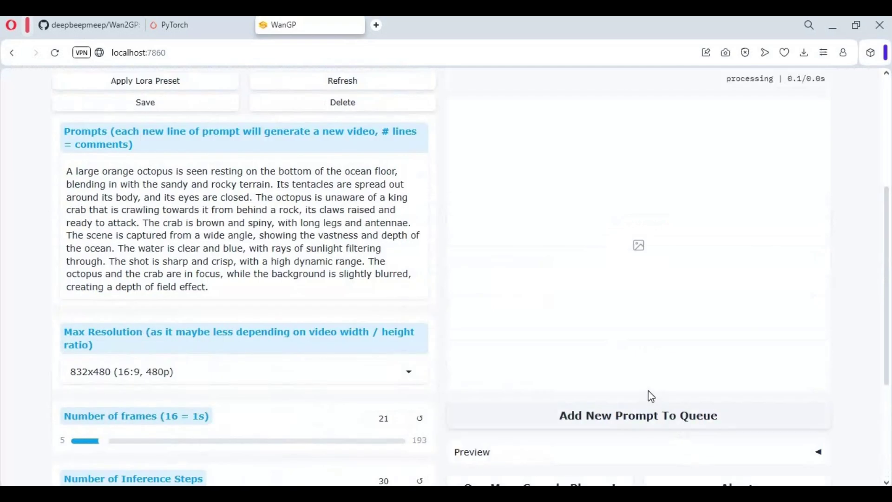
{"action": "scroll", "coordinate": [648, 391], "scroll_direction": "up", "scroll_amount": 5}
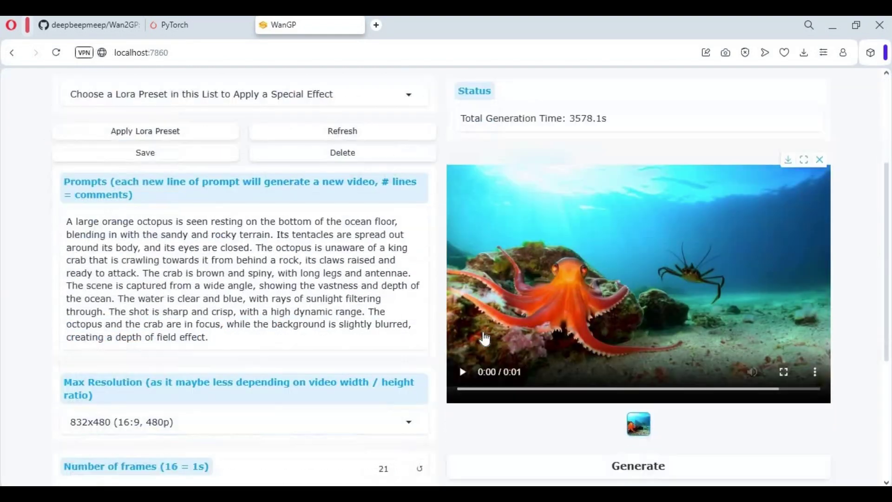
{"action": "scroll", "coordinate": [491, 282], "scroll_direction": "down", "scroll_amount": 1}
- Play the finished octopus-and-crab clip twice in the output player
{"action": "left_click", "coordinate": [462, 356]}
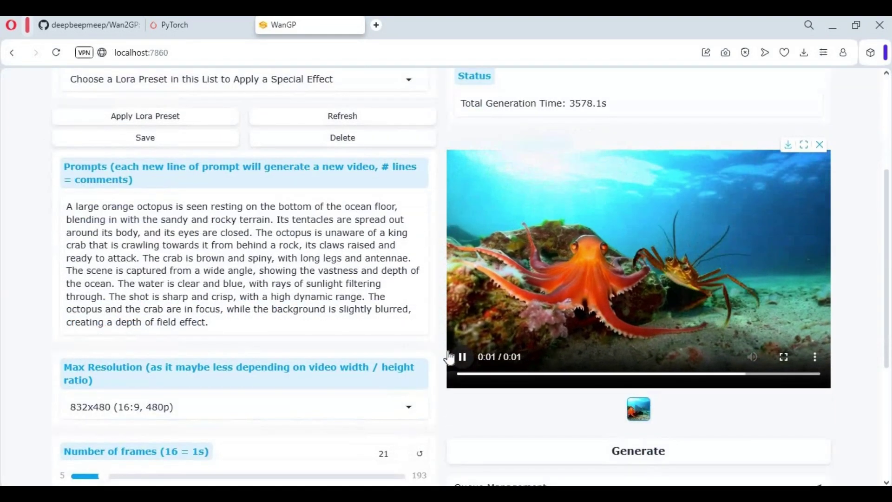
{"action": "left_click", "coordinate": [463, 358]}
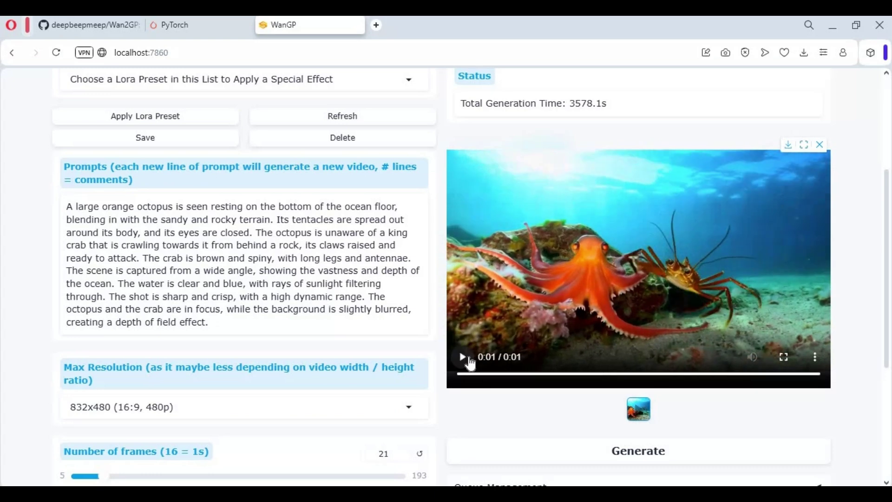
{"action": "scroll", "coordinate": [480, 338], "scroll_direction": "down", "scroll_amount": 2}
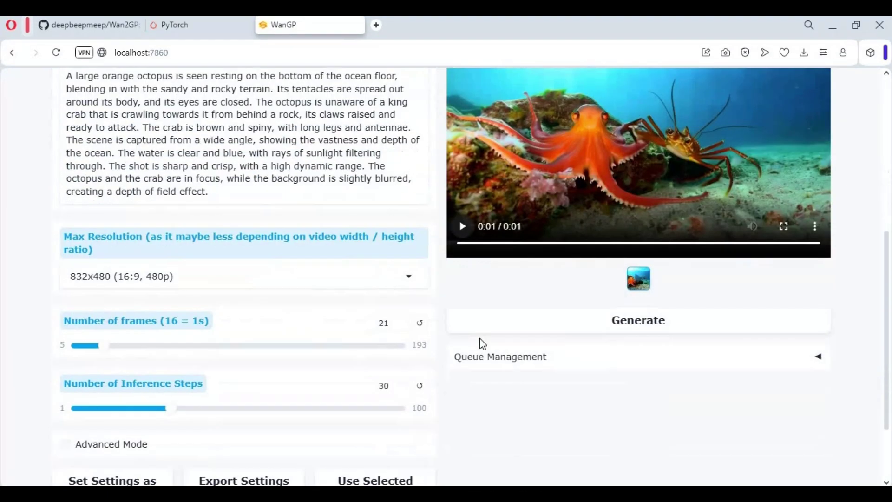
{"action": "scroll", "coordinate": [480, 338], "scroll_direction": "up", "scroll_amount": 2}
{"action": "scroll", "coordinate": [482, 342], "scroll_direction": "up", "scroll_amount": 2}
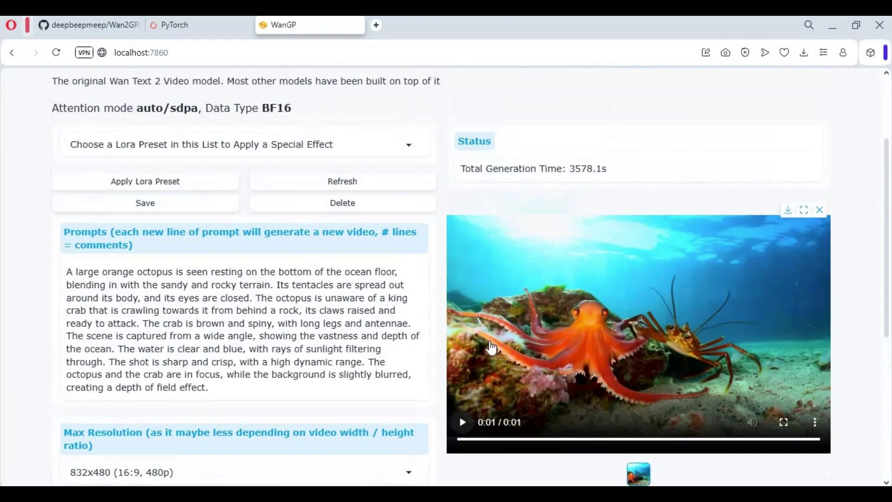